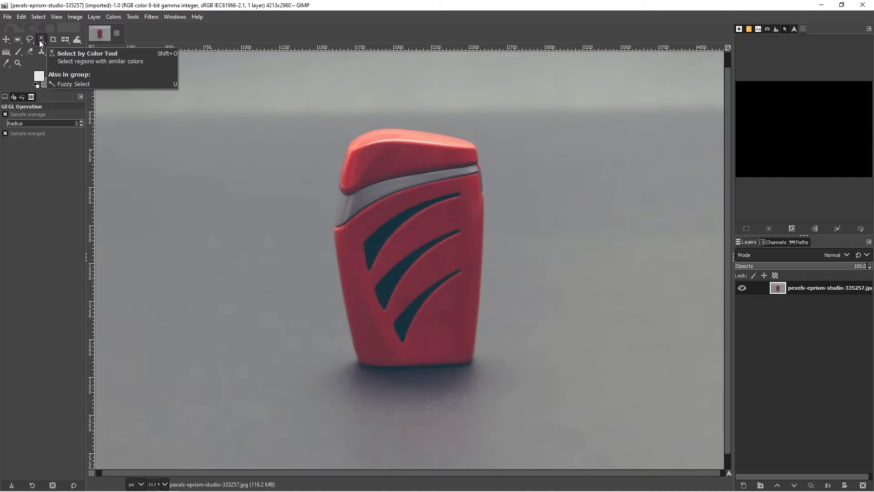
- Select the lighter's red surfaces by colour with the Select by Color tool at threshold 15
right_click(41, 42)
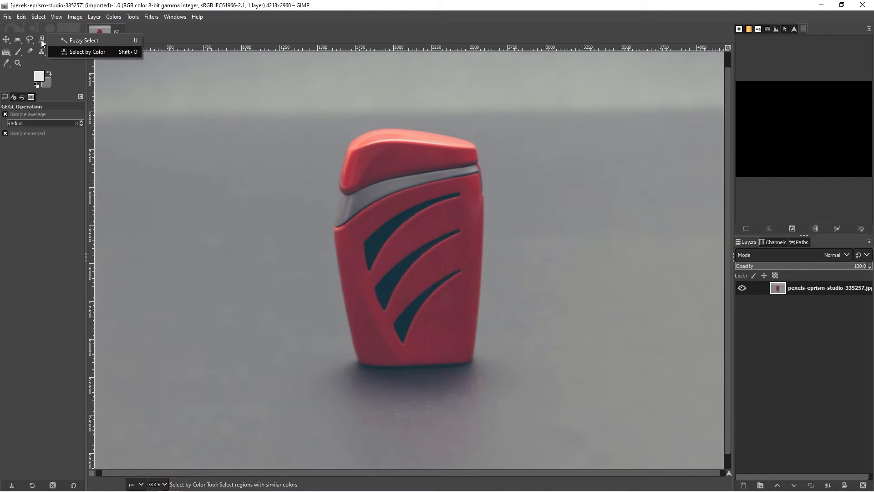
left_click(42, 40)
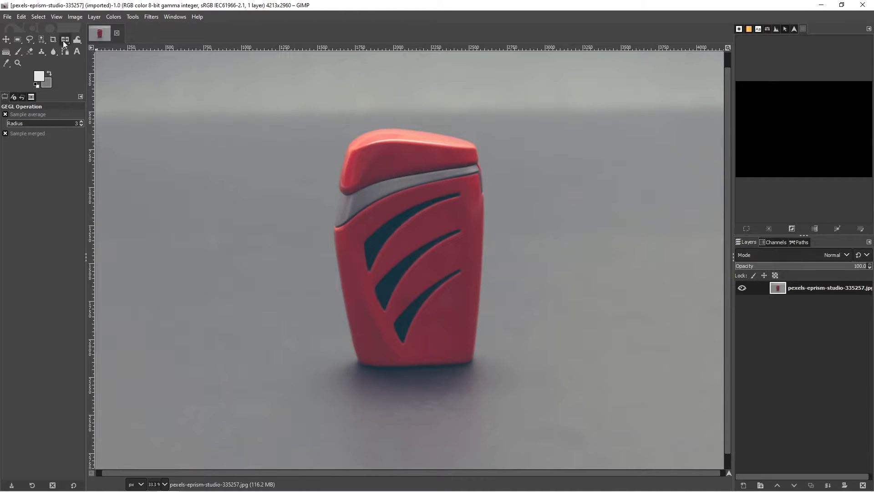
left_click(42, 39)
left_click(414, 164)
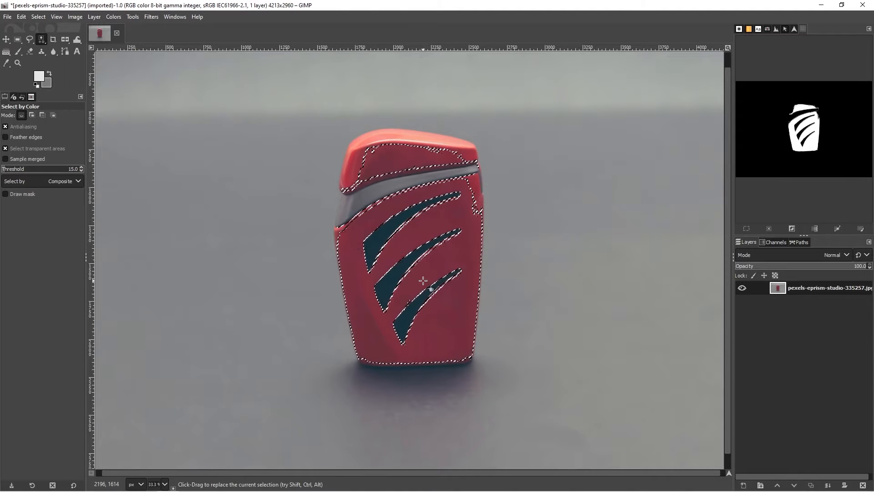
- Add the cap's bright upper surface and its lighter red edges to the colour selection
key("shift")
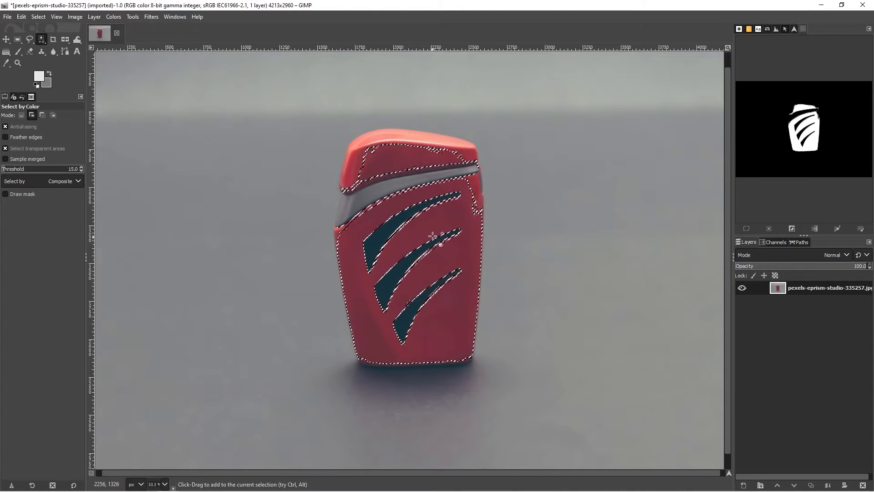
key("shift")
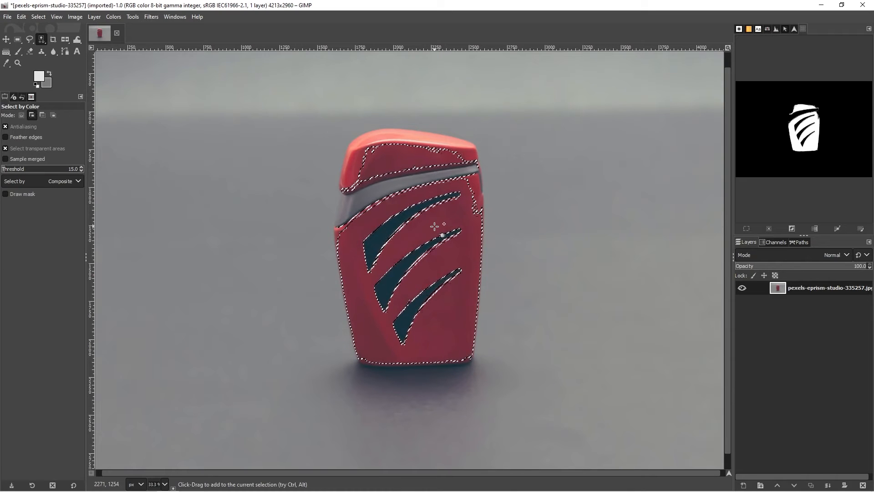
left_click(403, 148, "shift")
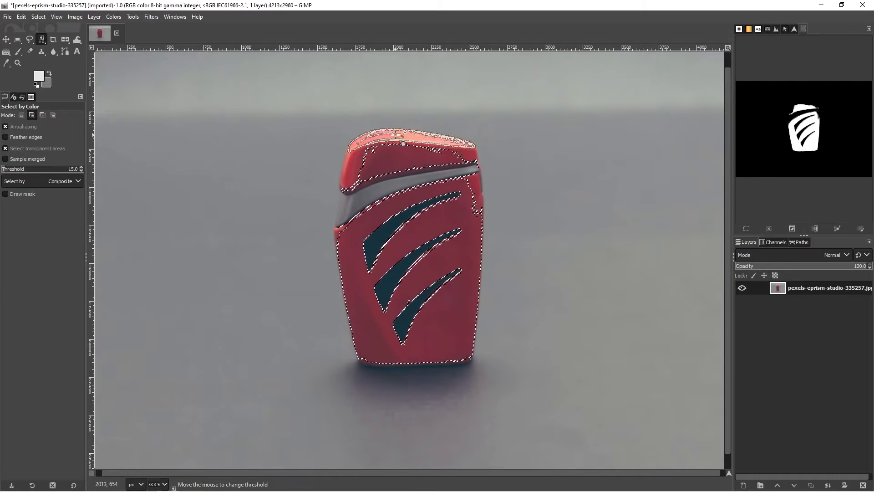
left_click(426, 146, "shift")
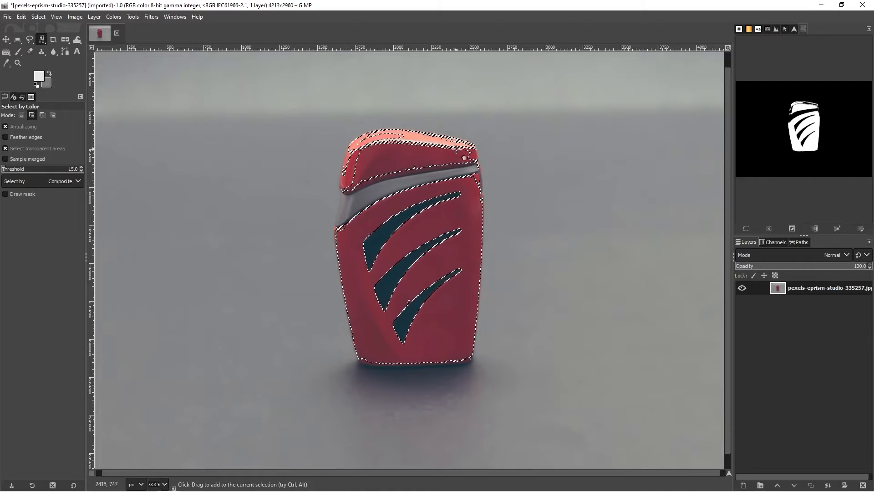
left_click(353, 150, "shift")
left_click(352, 150, "shift")
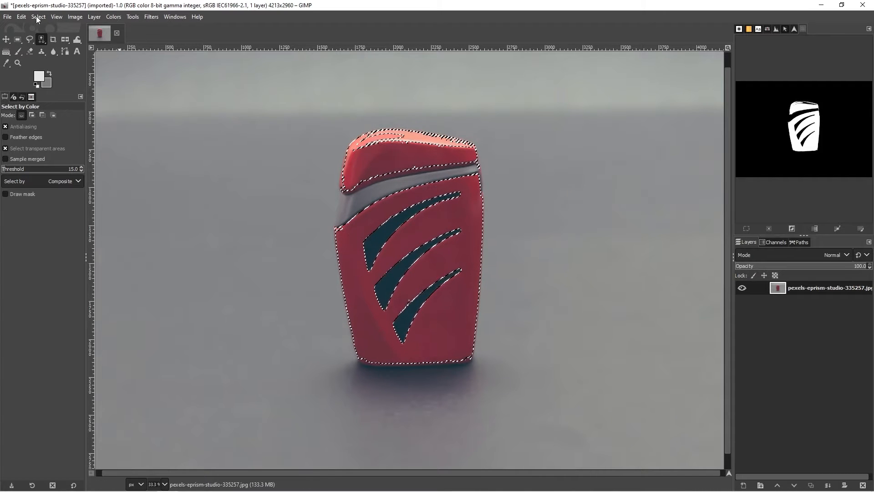
- Remove the holes from the selection, add the cap's remaining edge and highlight tones, and clear the leftover holes
left_click(40, 18)
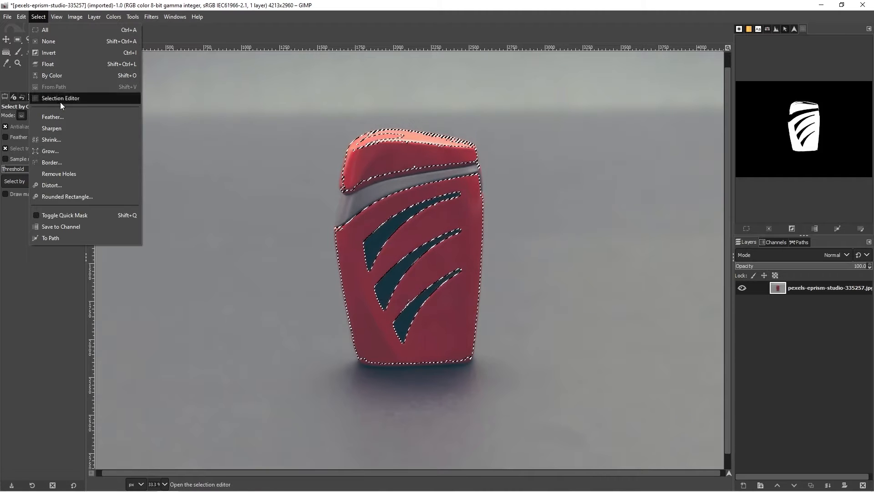
left_click(61, 174)
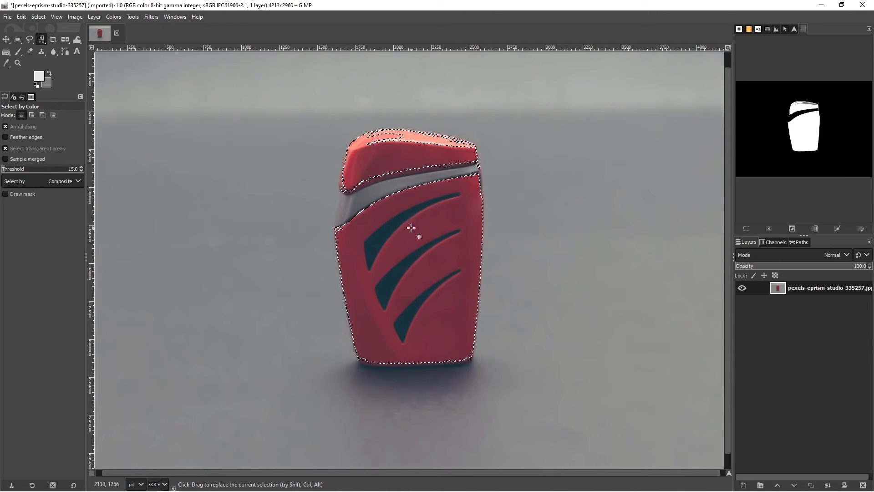
left_click(372, 178, "shift")
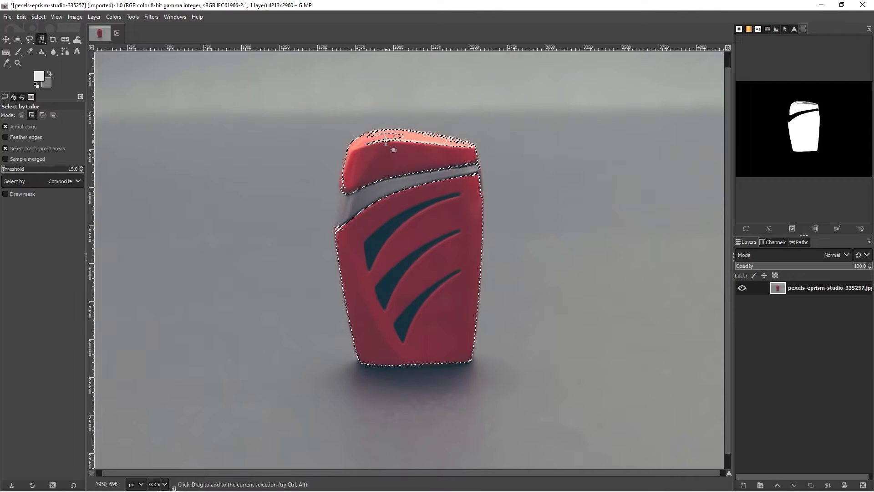
left_click(453, 145)
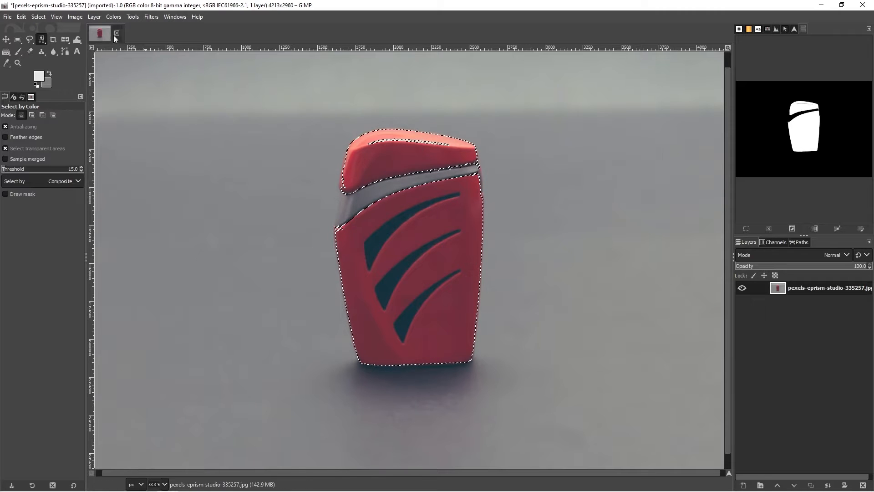
left_click(36, 16)
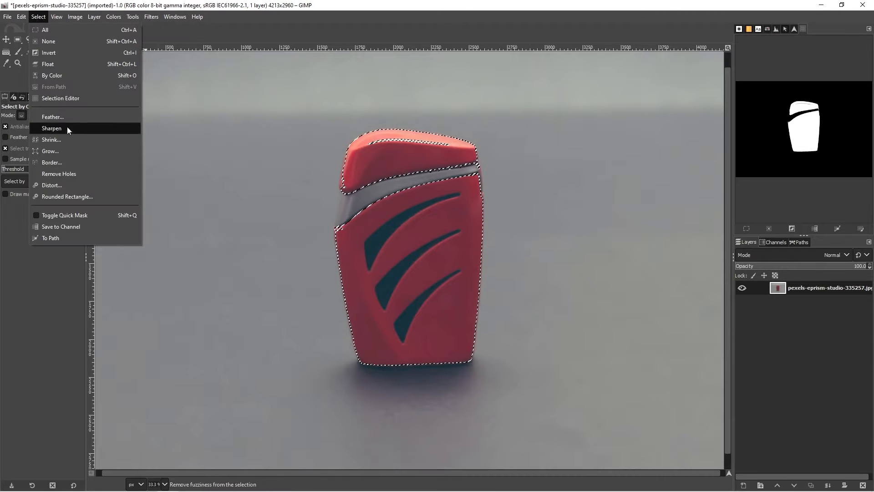
left_click(64, 173)
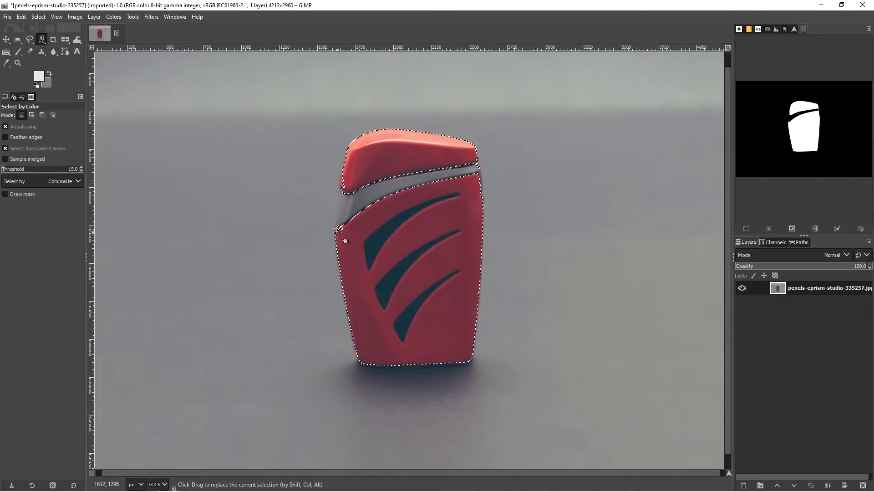
- Add the remaining bright edge tones of the lighter's body to the selection and remove its holes again
key("shift")
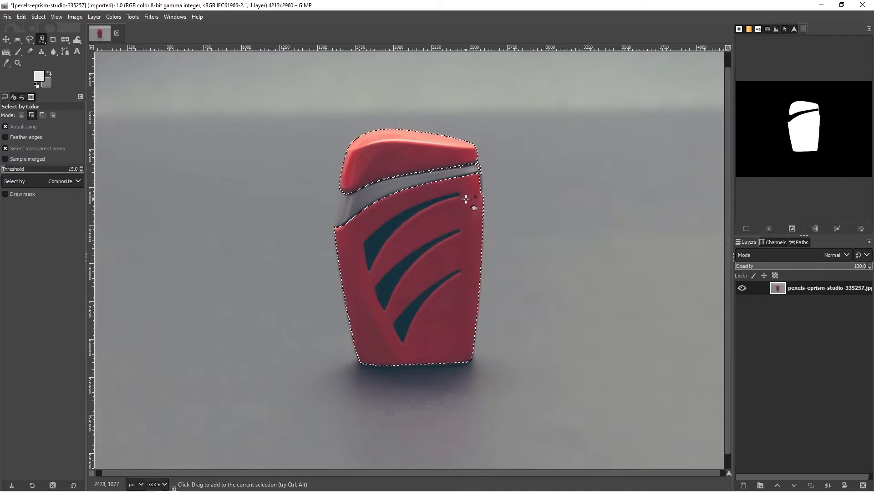
left_click(40, 17)
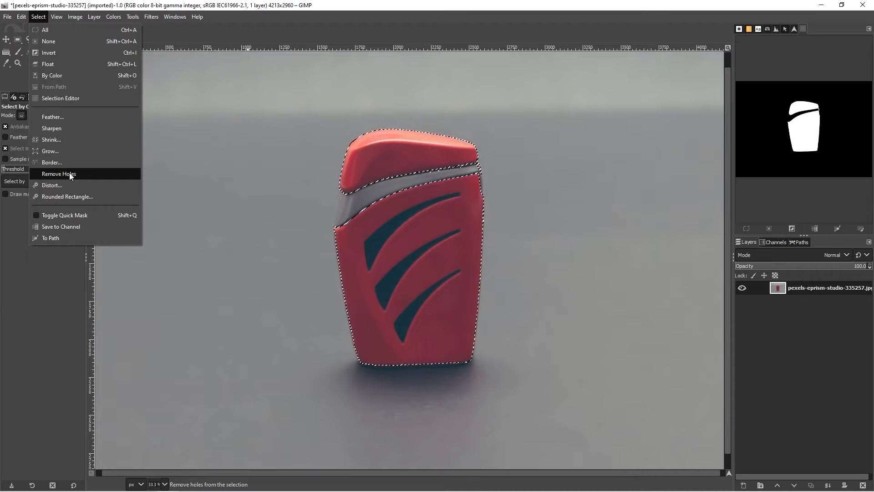
left_click(58, 174)
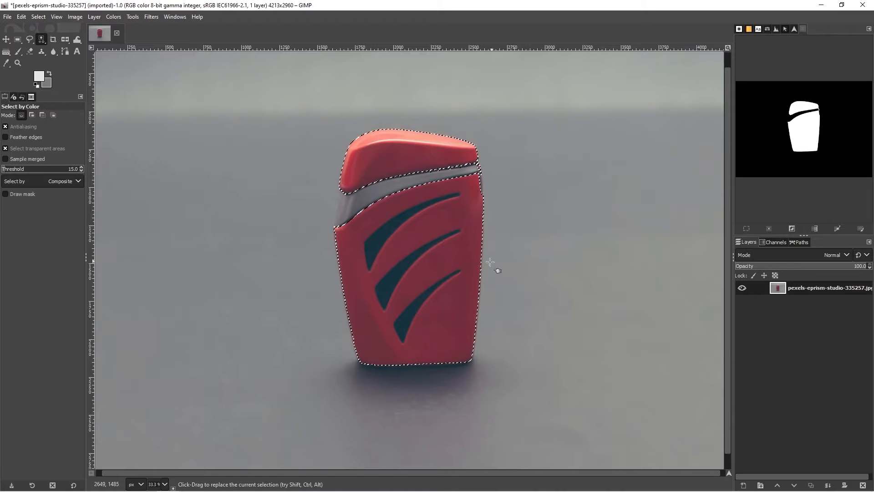
- Add the grey band between the lighter's cap and body to the selection with a Free Select outline
right_click(30, 38)
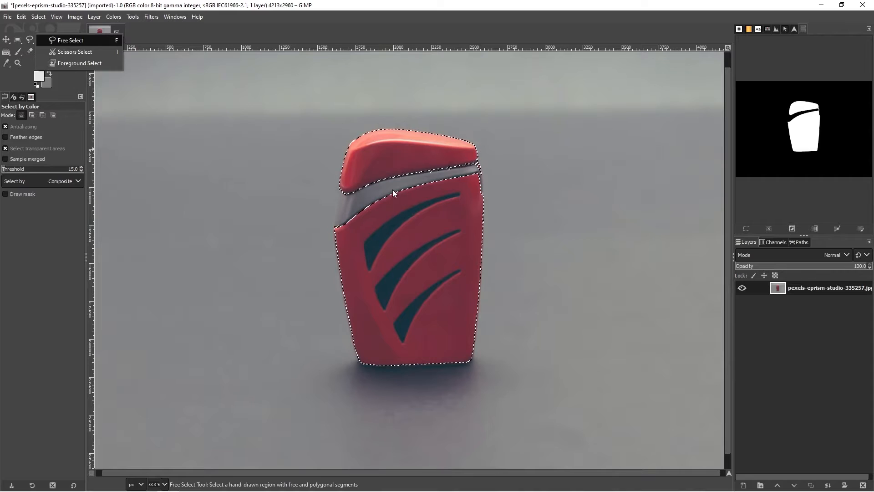
left_click(60, 41)
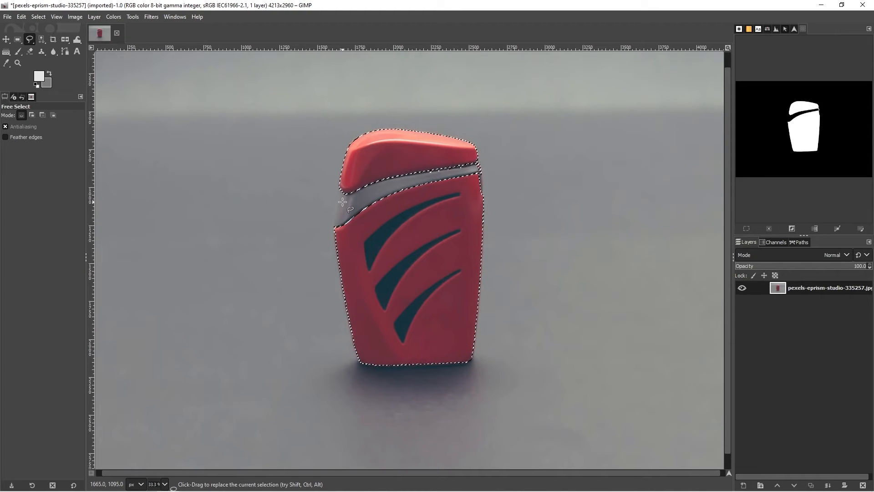
key("1")
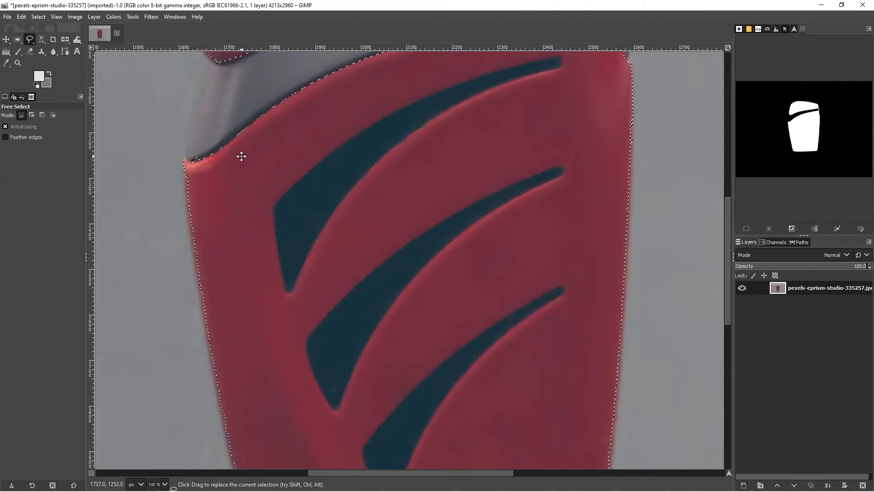
left_click_drag(241, 157, 320, 305)
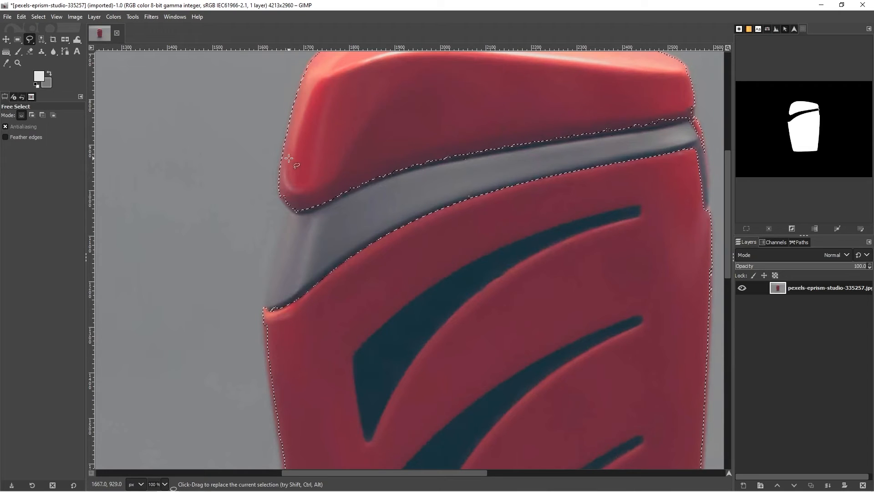
key("shift")
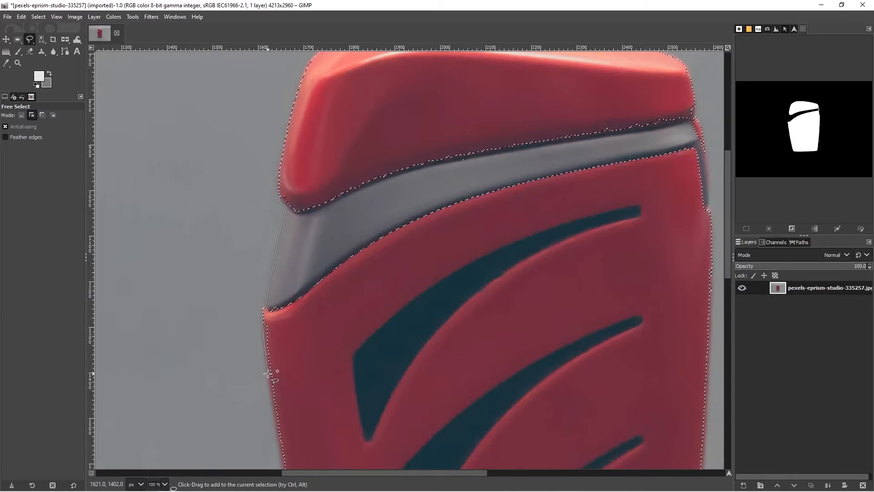
left_click(287, 463)
left_click(446, 384)
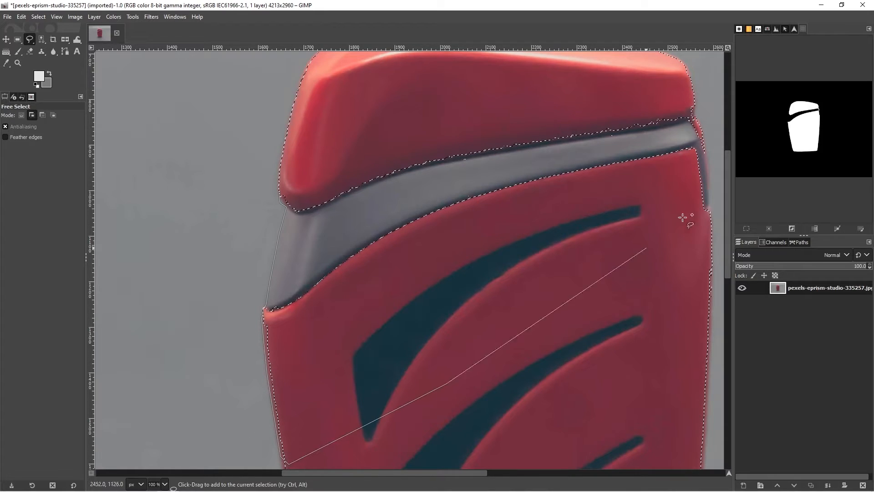
left_click(705, 138, "shift")
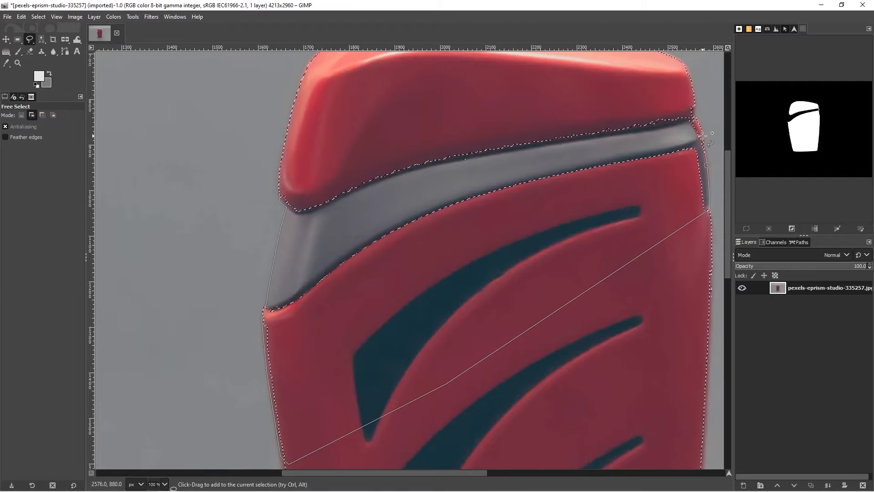
left_click(695, 118, "shift")
left_click(695, 104, "shift")
left_click(671, 97, "shift")
left_click(362, 142, "shift")
left_click(280, 193, "shift")
key("Return")
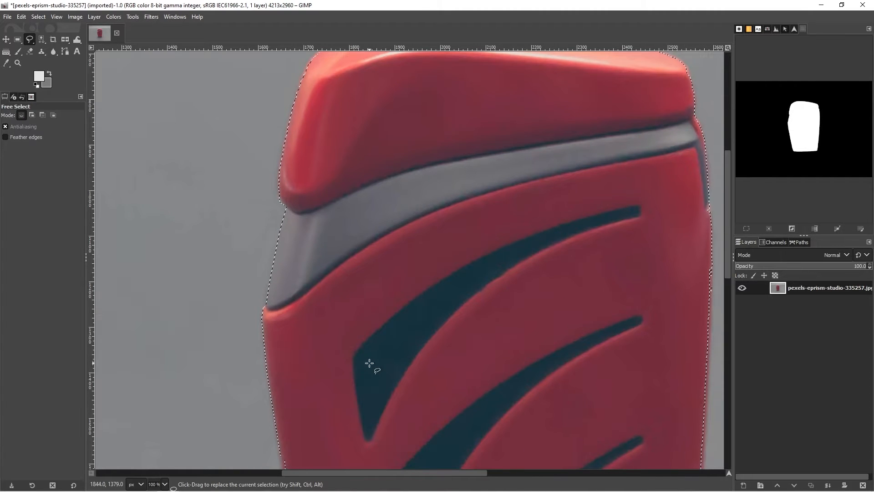
- Add the missed strips along the lighter's lower left side and base to the selection with a Free Select outline
left_click_drag(415, 351, 391, 64)
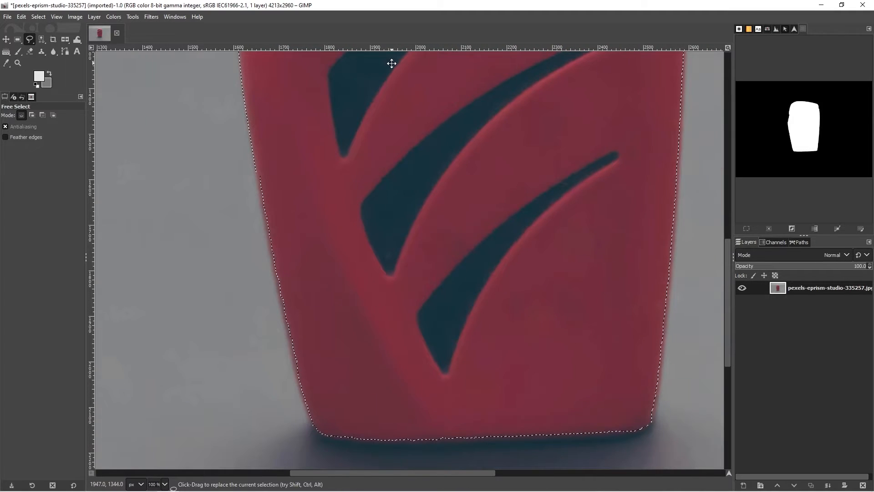
key("shift")
left_click(255, 170, "shift")
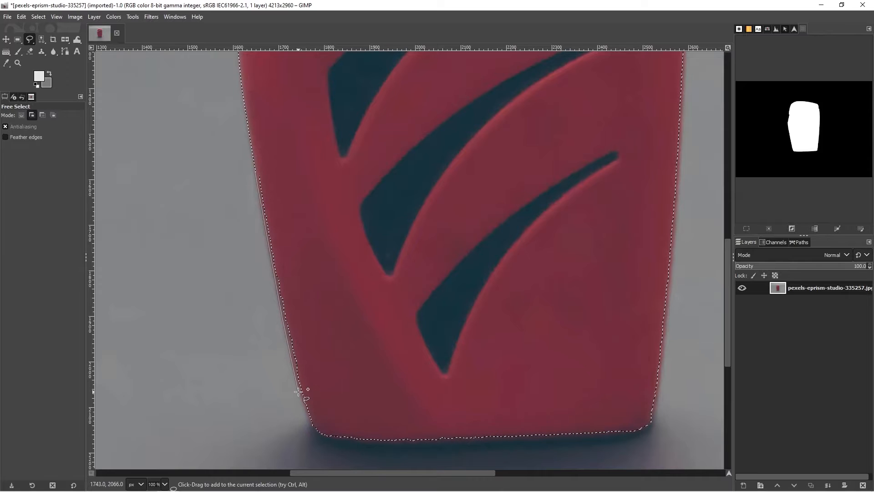
left_click(298, 391)
mouse_move(310, 415)
left_mouse_down()
mouse_move(322, 434)
mouse_move(376, 443)
mouse_move(583, 436)
mouse_move(657, 403)
mouse_move(685, 60)
left_mouse_up()
left_click(255, 170)
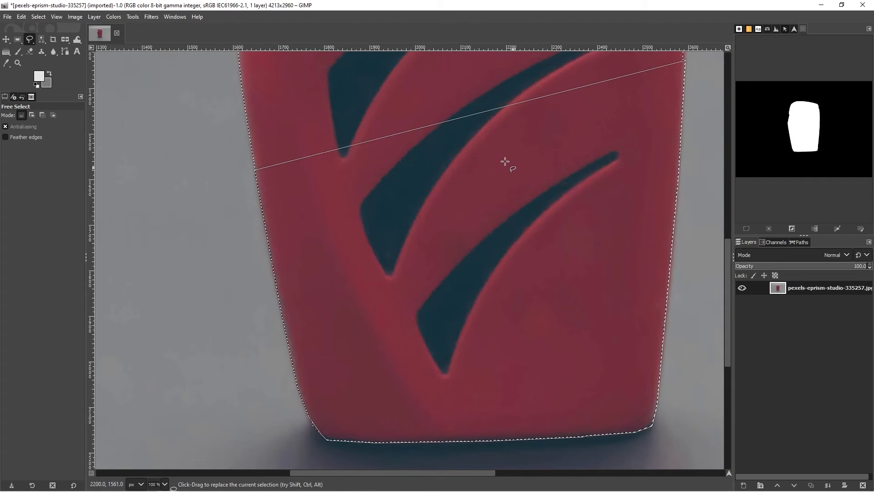
key("Return")
- Extend the freehand selection along the lighter's right side and around the upper edge of its cap
mouse_move(603, 156)
left_mouse_down()
mouse_move(611, 133)
mouse_move(533, 406)
mouse_move(500, 446)
left_mouse_up()
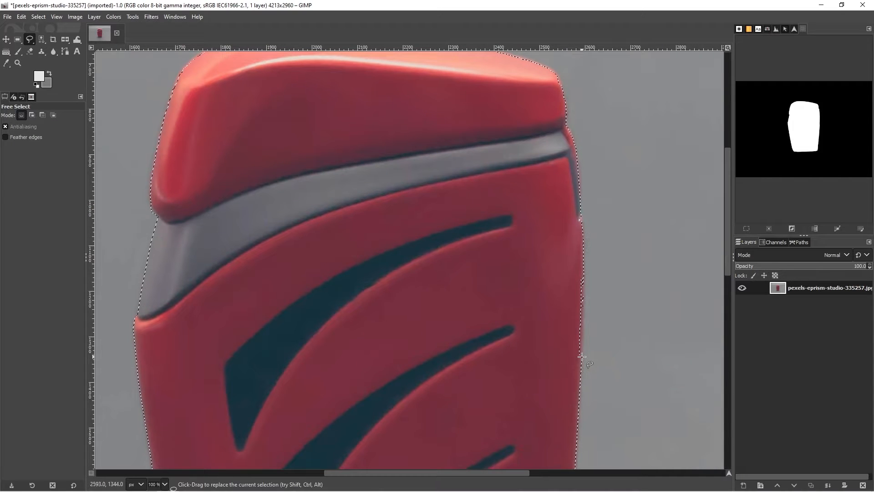
mouse_move(583, 257)
left_mouse_down()
mouse_move(581, 358)
mouse_move(541, 382)
mouse_move(582, 354)
left_mouse_up()
key("ctrl+z")
left_click_drag(228, 143, 257, 301)
mouse_move(596, 262)
left_mouse_down()
mouse_move(573, 221)
mouse_move(324, 181)
mouse_move(270, 191)
left_mouse_up()
left_click(237, 204)
key("Return")
key("Return")
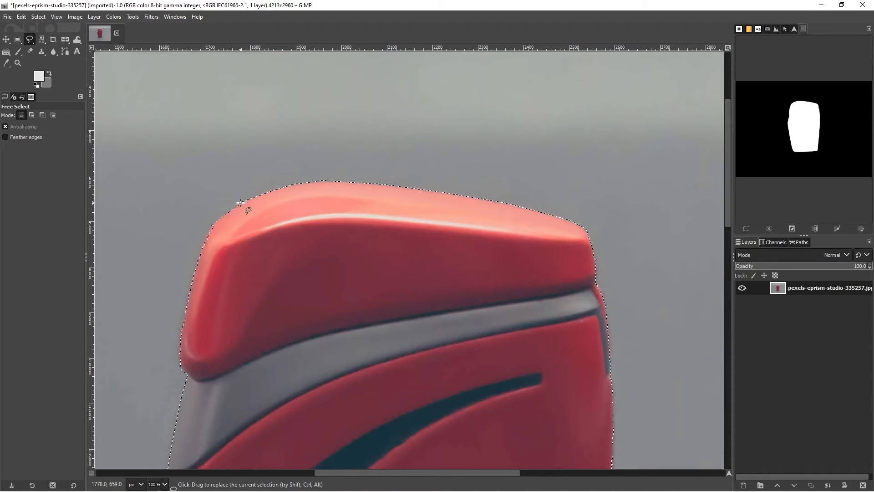
- Subtract the small sliver of background outside the cap's upper left curve from the selection
key("ctrl")
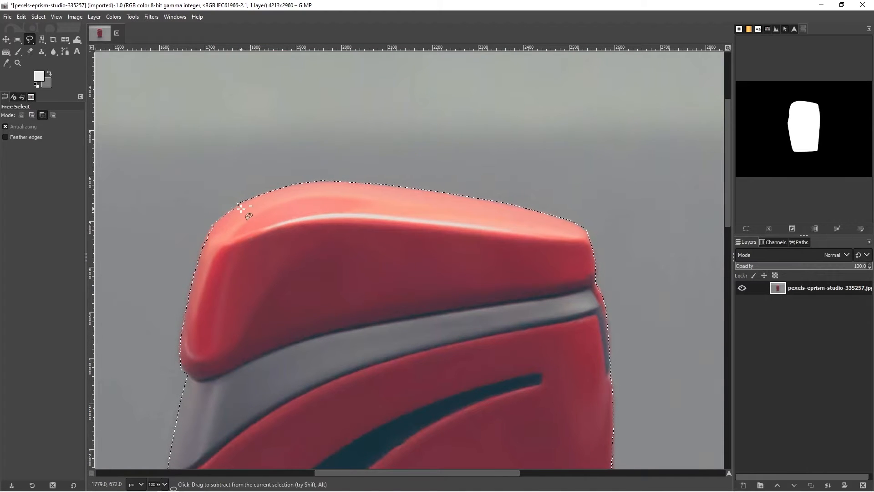
left_click(235, 207, "ctrl")
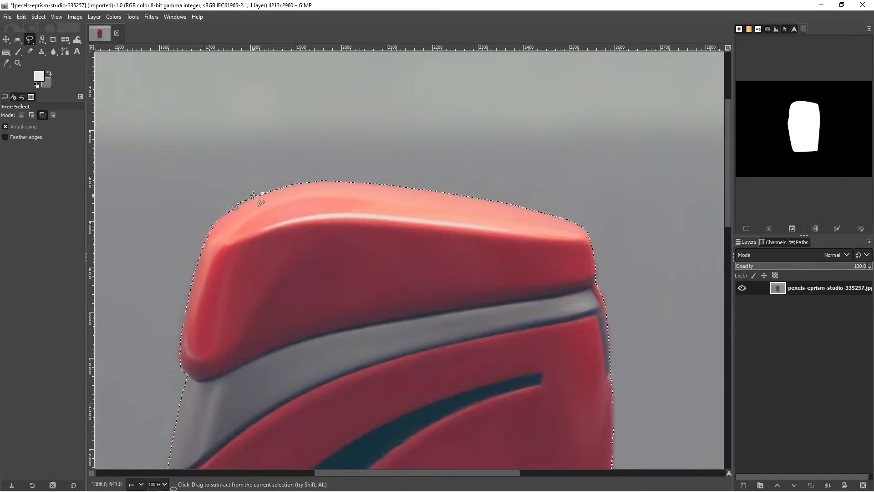
left_click(256, 196)
left_click(235, 187)
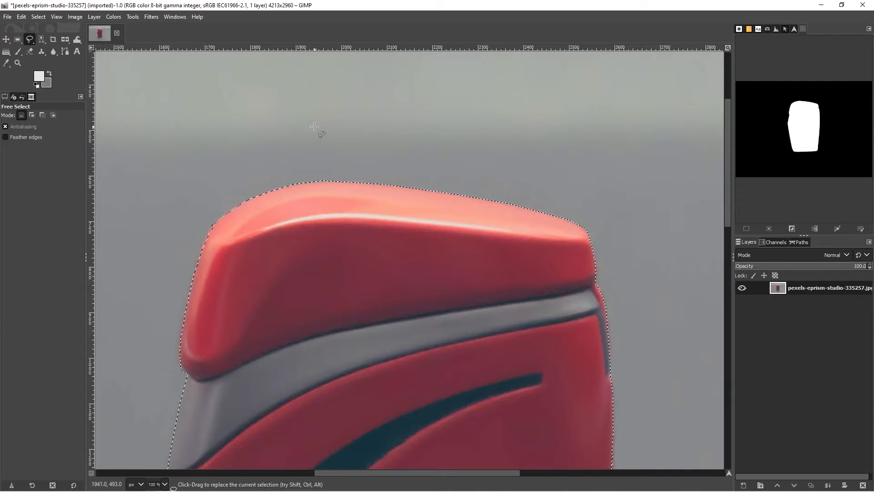
left_click_drag(244, 335, 235, 98)
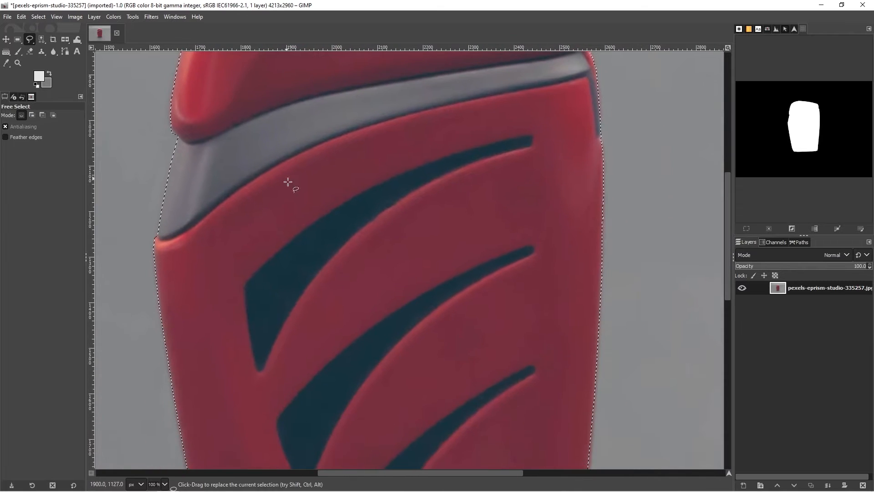
scroll(312, 70, "down", 5)
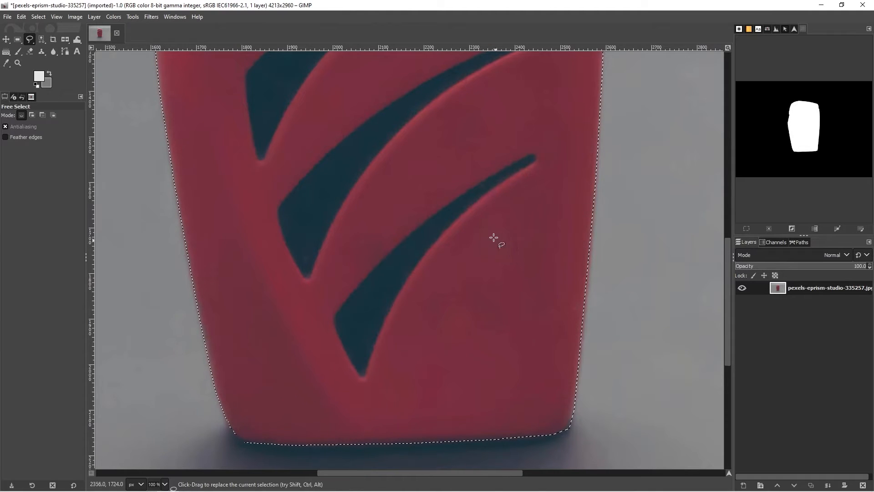
- Enable feathered edges for Free Select and set the feather radius to 70
scroll(560, 403, "up", 10)
left_click_drag(447, 172, 441, 93)
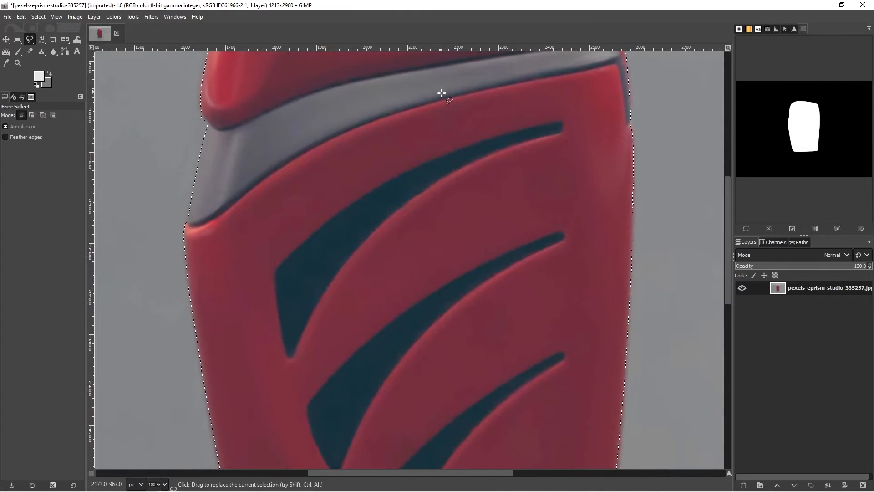
left_click(13, 137)
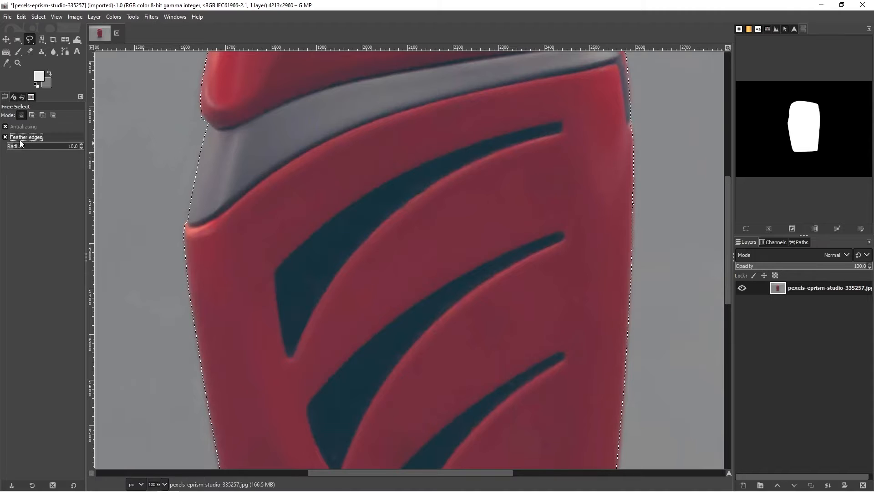
left_click_drag(52, 150, 95, 145)
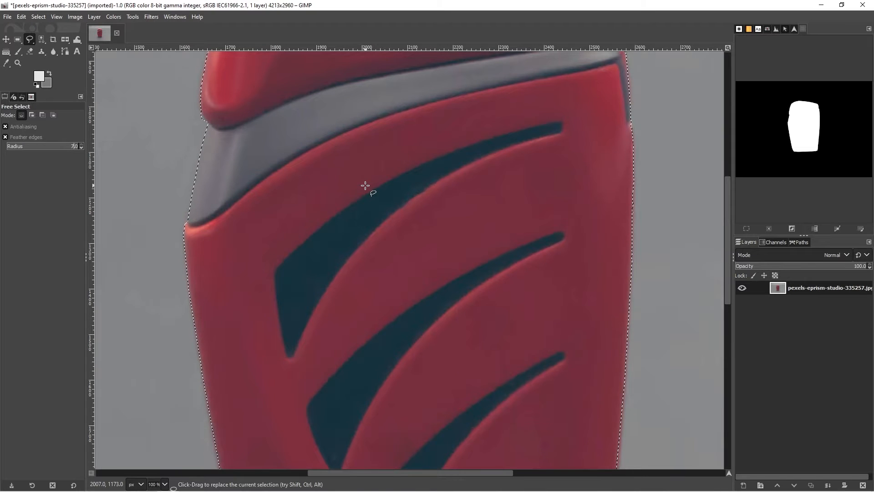
type("0")
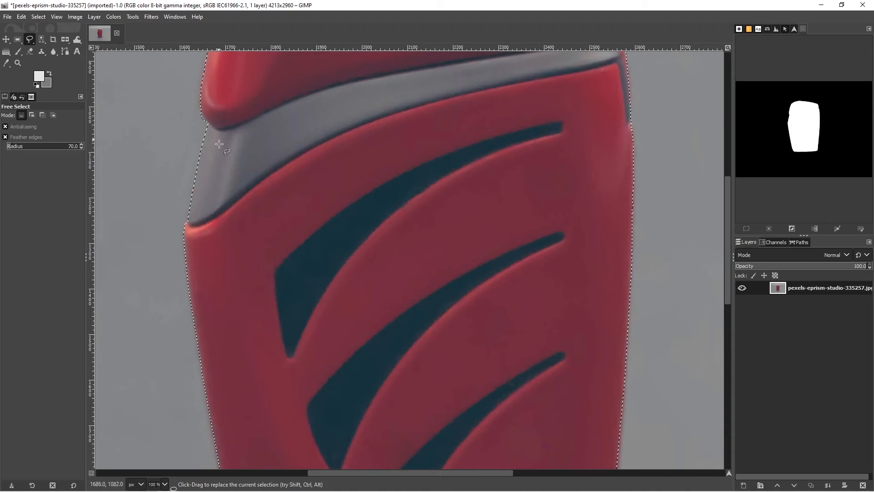
- Add a layer mask to the photo layer initialized from the selection, and clear the selection
left_click(844, 486)
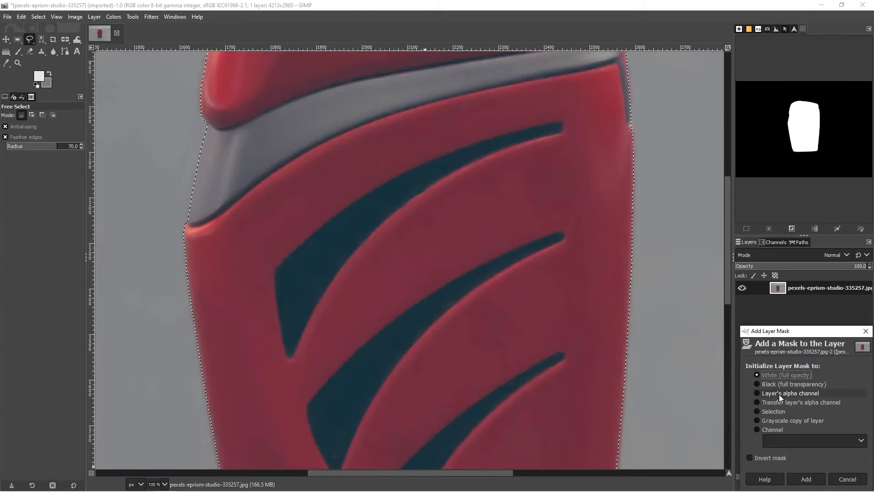
left_click(759, 410)
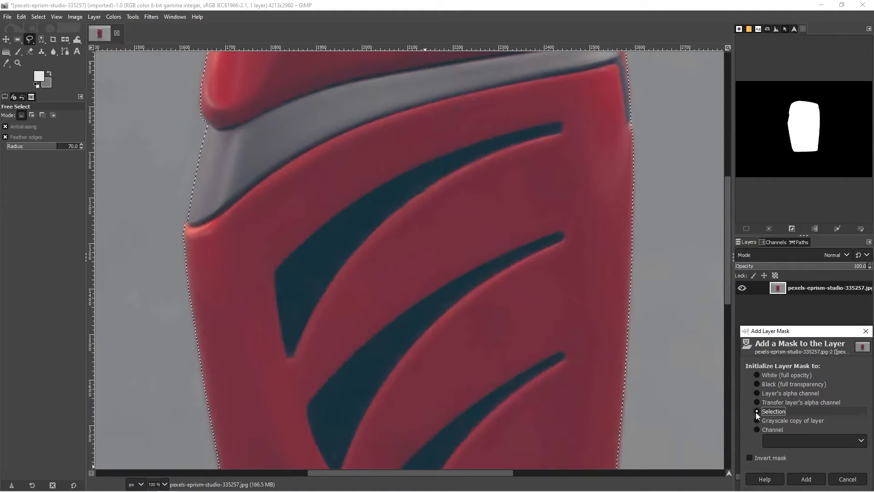
left_click(807, 480)
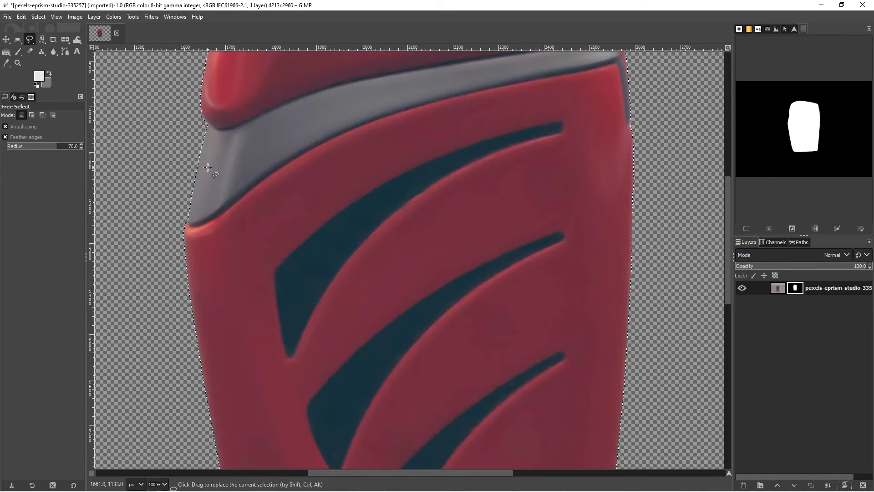
key("ctrl+shift+a")
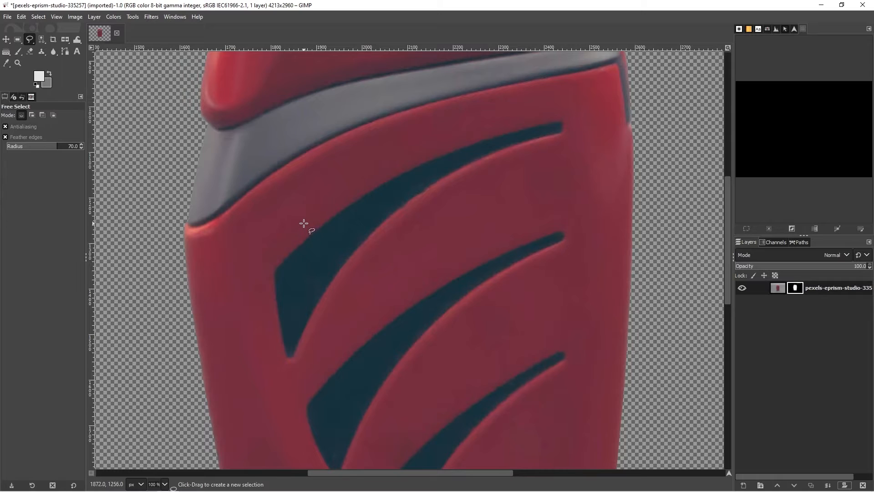
- Fit the whole image in view and duplicate the masked lighter layer
key("shift+ctrl+j")
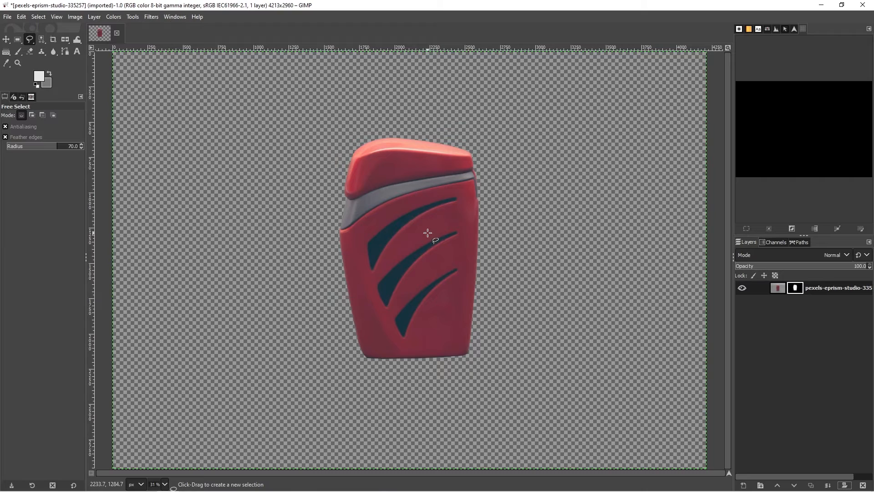
left_click(778, 289)
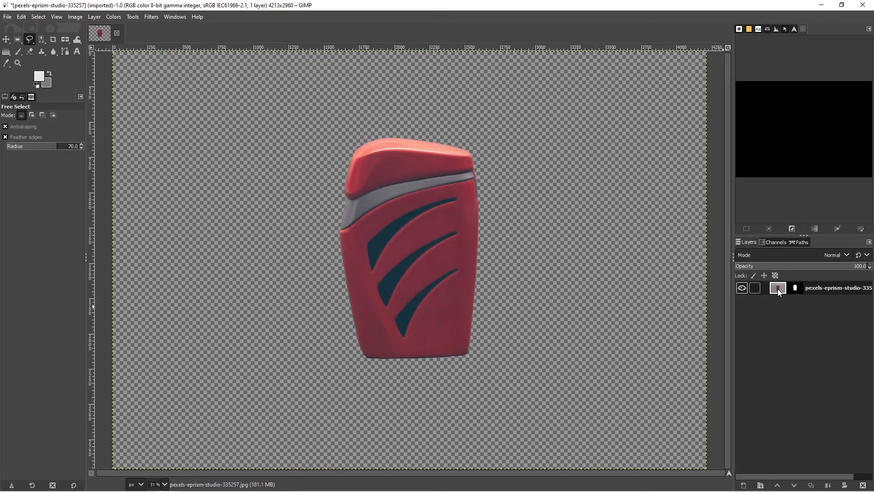
left_click(810, 486)
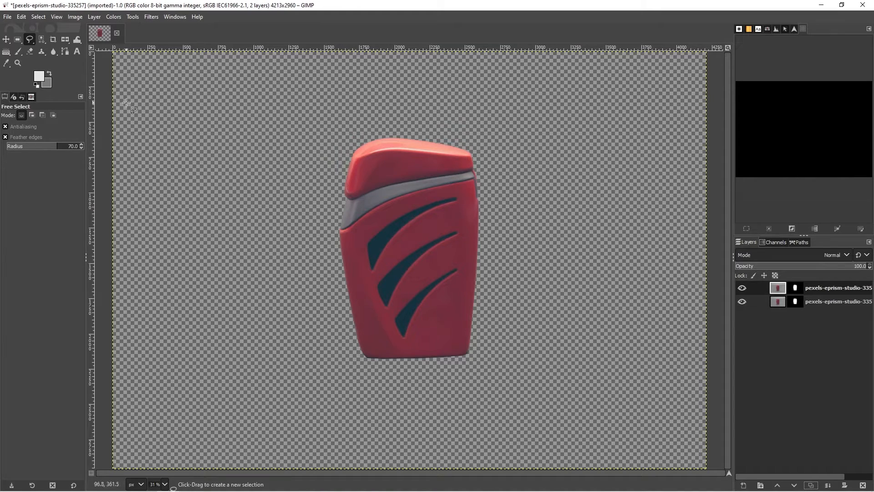
- Try flipping the duplicated lighter layer vertically with the Flip tool
left_click(130, 17)
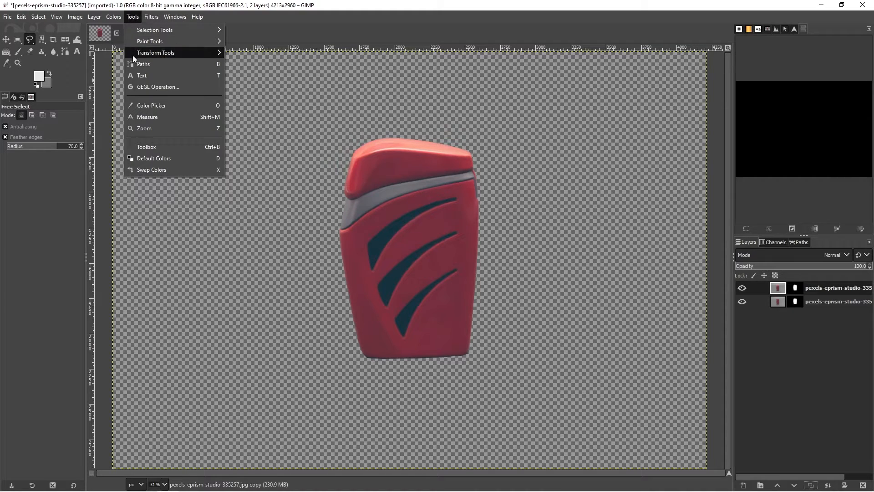
mouse_move(133, 54)
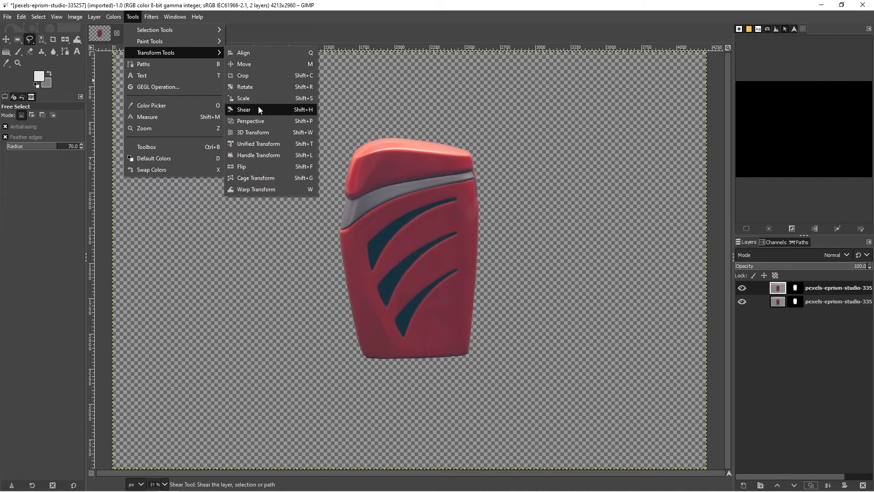
left_click(262, 169)
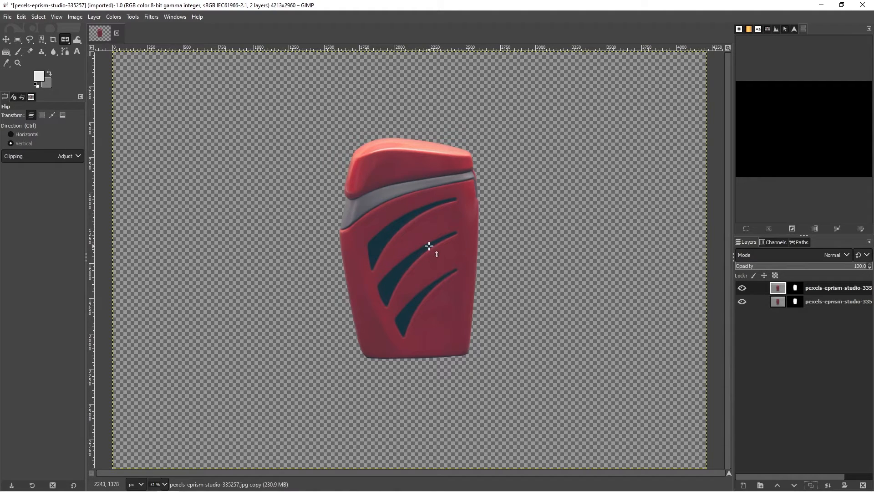
left_click(421, 282)
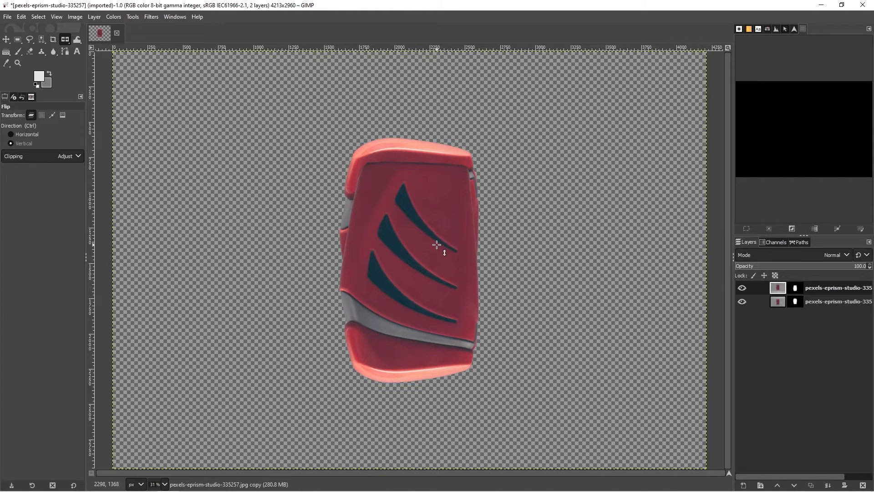
- Try moving the flipped copy freehand to beneath the lighter's base and placing its layer under the original
key("m")
left_click_drag(428, 262, 429, 439)
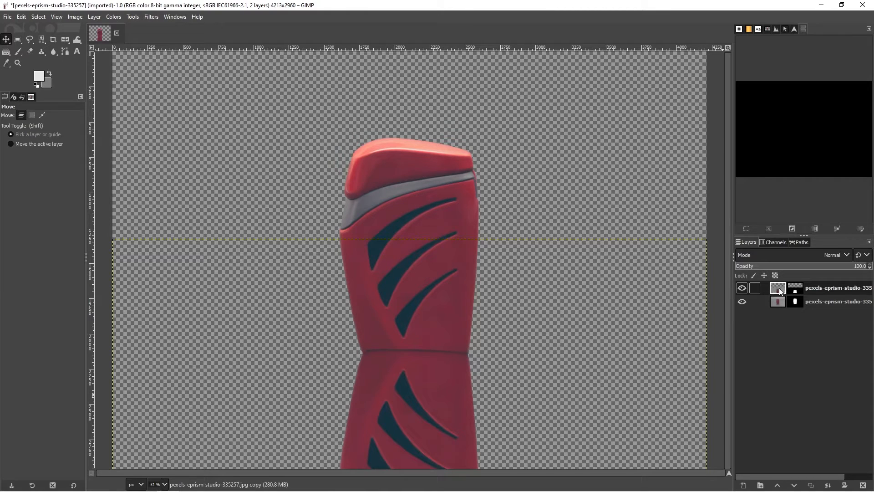
left_click_drag(780, 287, 774, 311)
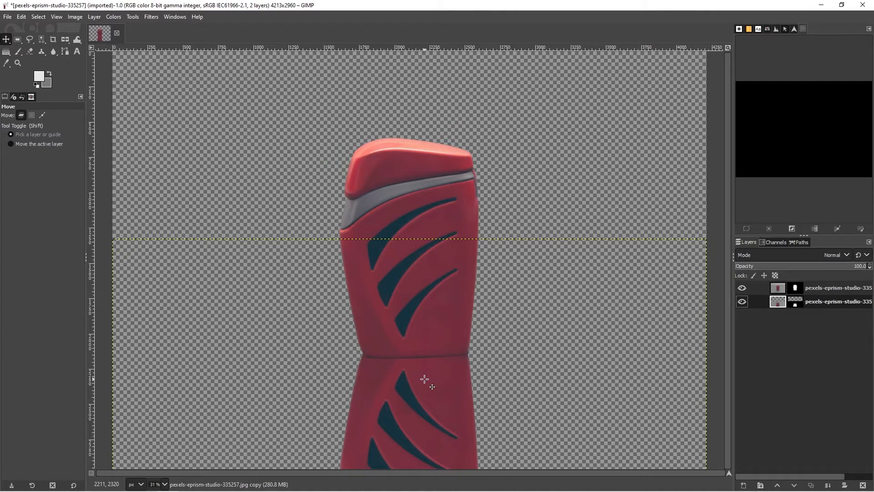
left_click_drag(429, 376, 434, 369)
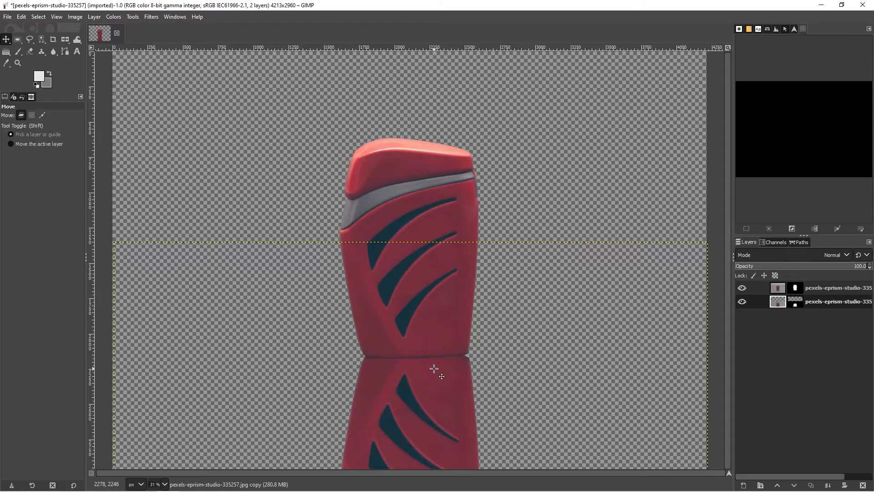
- Try nudging the flipped copy down and back up to adjust where it meets the lighter's base
key("Down")
key("Down")
key("Down")
key("Down")
key("Down")
key("Down")
key("Down")
key("Down")
key("Down")
key("Down")
key("Down")
key("Down")
key("Down")
key("Down")
key("Down")
key("Down")
key("Down")
key("Down")
key("Down")
key("Down")
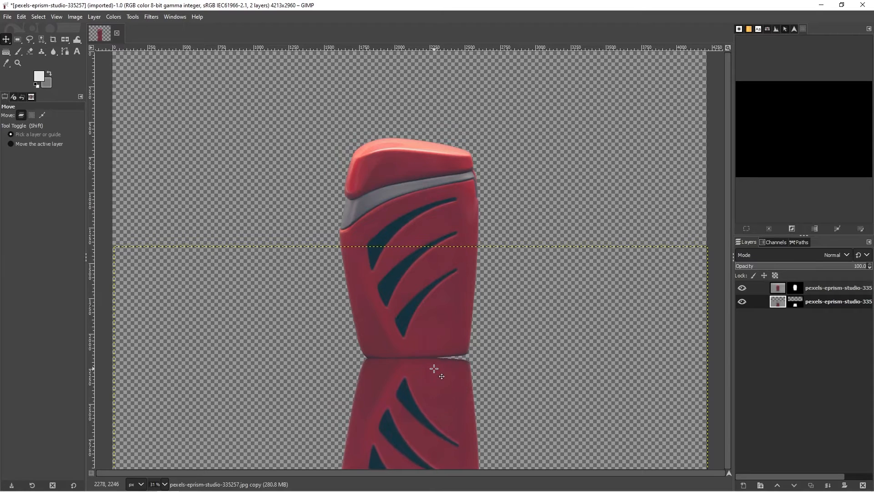
key("Down")
key("Down")
key("Down")
key("Down")
key("Down")
key("Down")
key("Down")
key("Down")
key("Down")
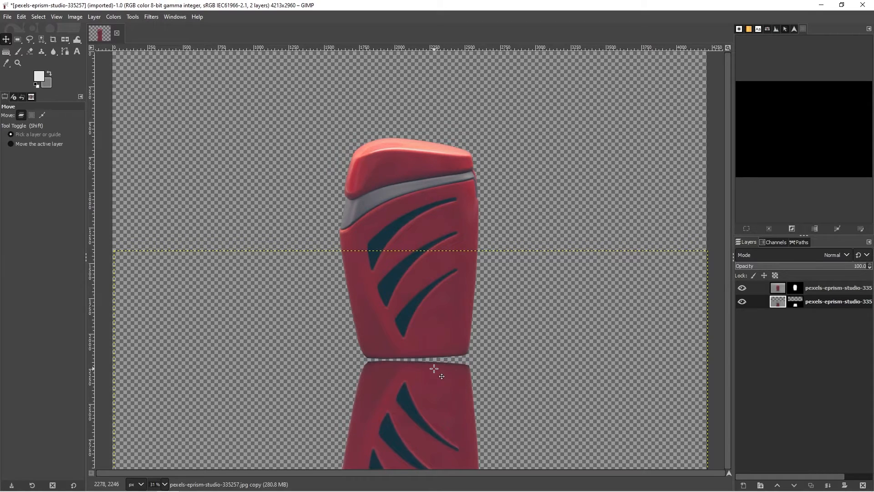
key("Up")
key("Up")
key("Up")
key("Up")
key("Up")
key("Up")
key("Up")
key("Up")
key("Up")
key("Up")
key("Up")
key("Up")
key("Up")
key("Up")
key("Up")
key("Up")
key("Up")
key("Up")
key("Up")
key("Up")
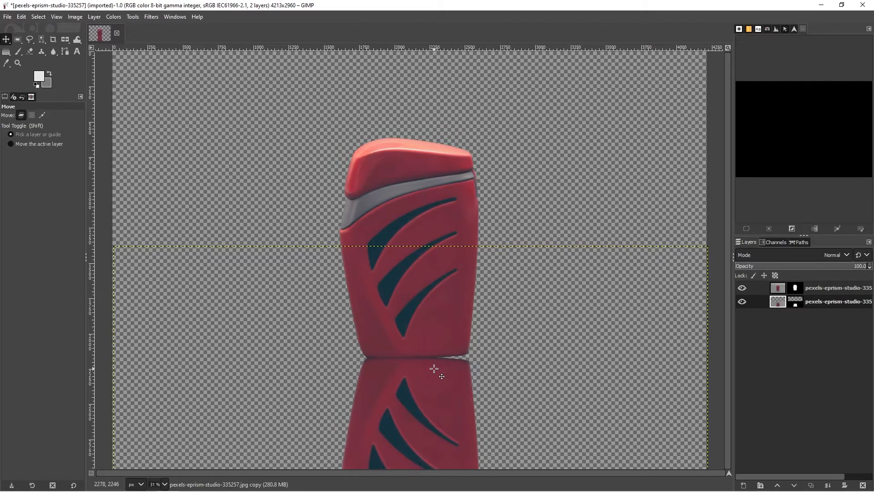
- Undo the nudges, the layer reordering, the freehand move and the vertical flip of the duplicate layer
key("ctrl+z")
key("ctrl+z")
key("ctrl+z")
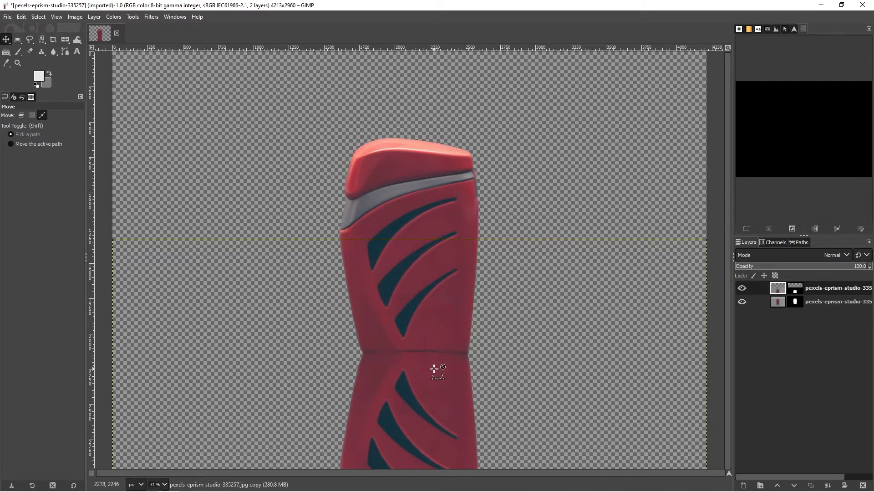
key("ctrl+z")
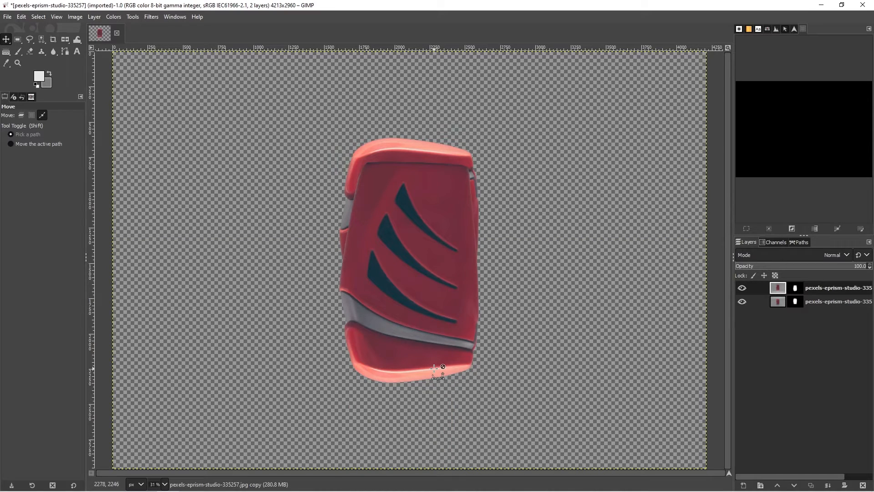
key("ctrl+z")
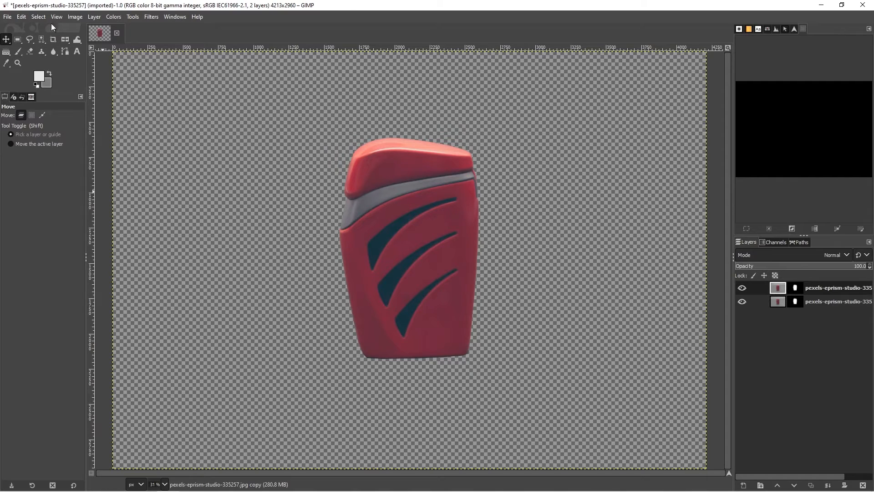
- Flip the upper lighter layer vertically with the Flip tool
left_click(136, 13)
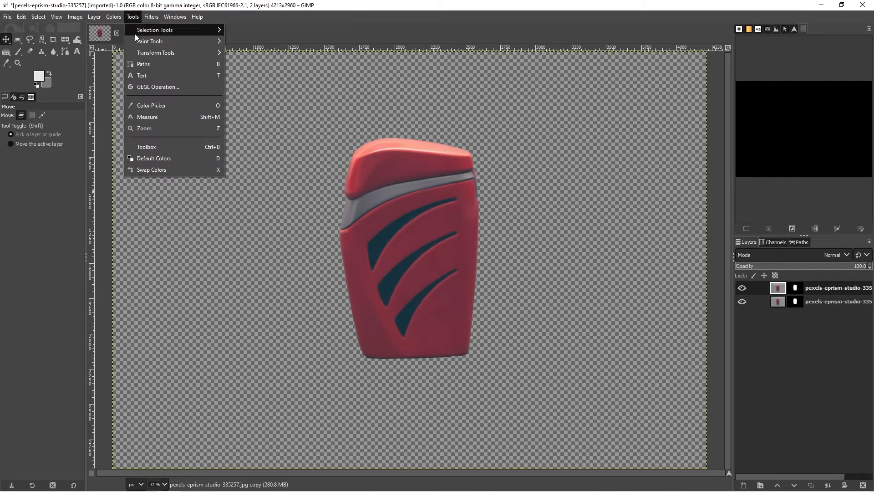
mouse_move(168, 54)
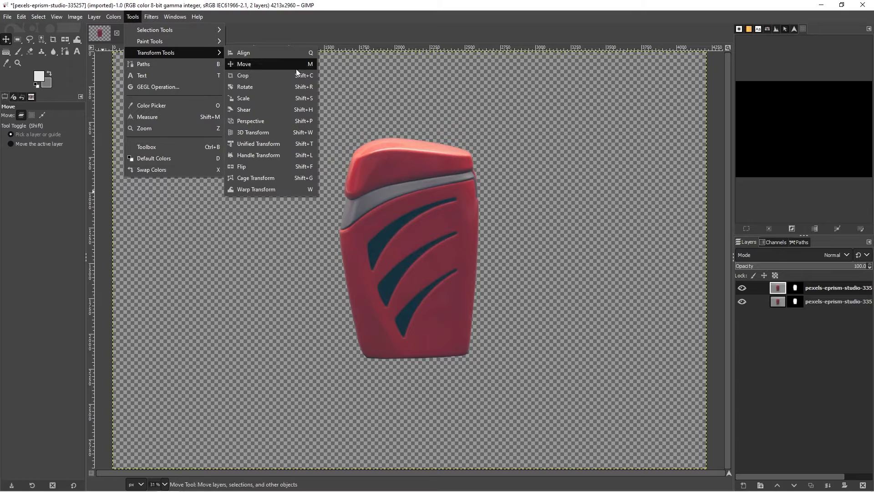
left_click(277, 165)
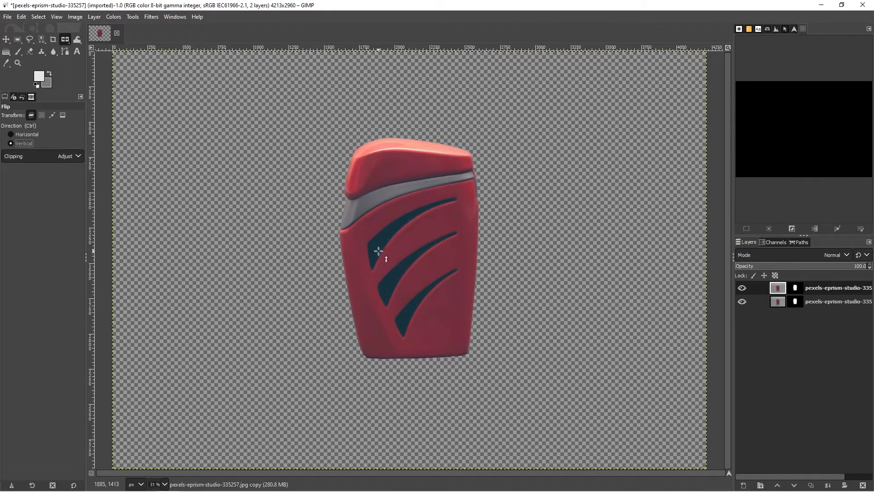
left_click(421, 271)
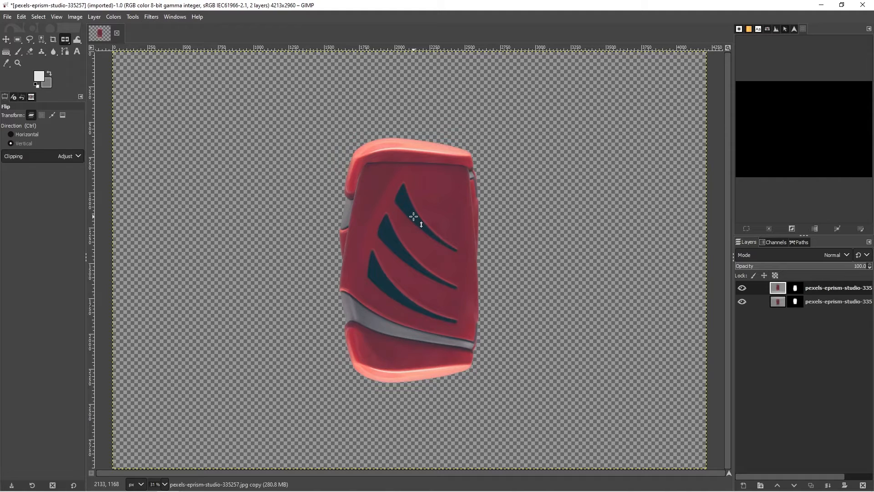
- Move the flipped copy straight down in large increments until its base slightly overlaps the original lighter's base
left_click(6, 39)
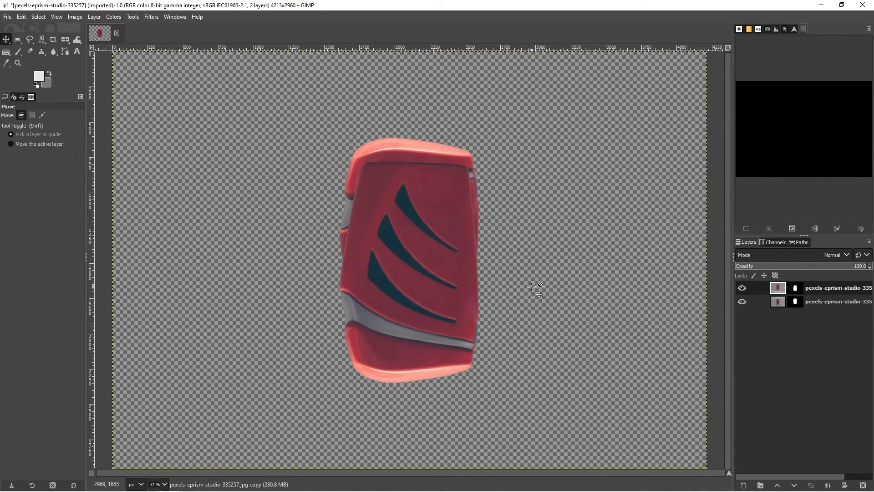
left_click_drag(481, 285, 481, 288)
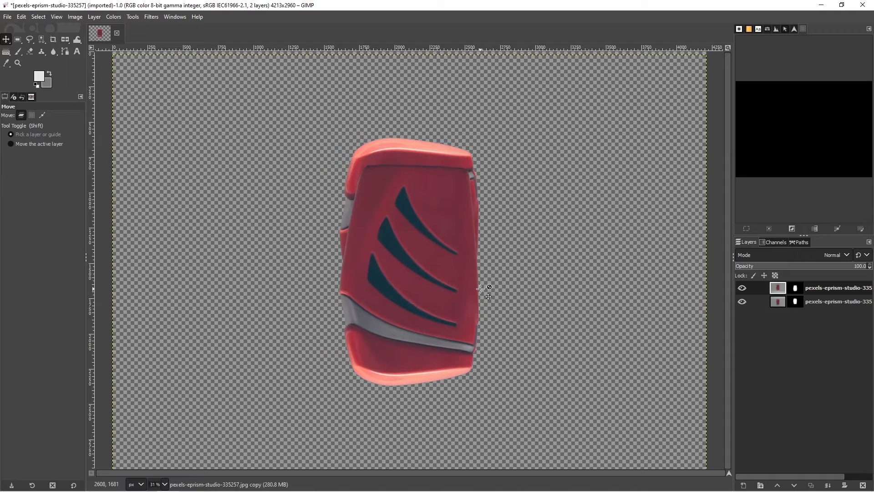
key("shift+Down")
key("shift+Down")
key("shift+Down")
key("shift+Down")
key("shift+Down")
key("shift+Down")
key("shift+Down")
key("shift+Down")
key("shift+Down")
key("shift+Down")
key("shift+Down")
key("shift+Down")
key("shift+Down")
key("shift+Down")
key("shift+Down")
key("shift+Down")
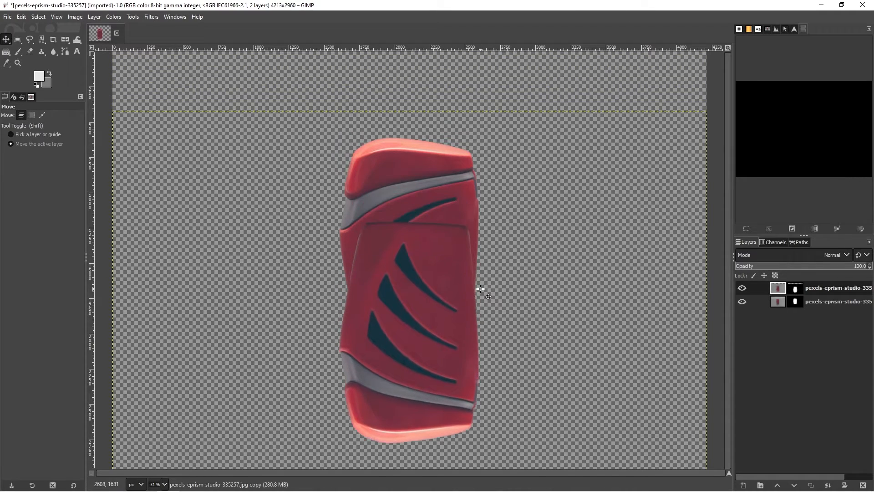
key("shift+Down")
key("shift+Down")
key("shift+Down")
key("shift+Down")
key("shift+Down")
key("shift+Down")
key("shift+Down")
key("shift+Down")
key("shift+Down")
key("shift+Down")
key("shift+Down")
key("shift+Down")
key("shift+Down")
key("shift+Down")
key("shift+Down")
key("shift+Down")
key("shift+Down")
key("shift+Down")
key("shift+Down")
key("shift+Down")
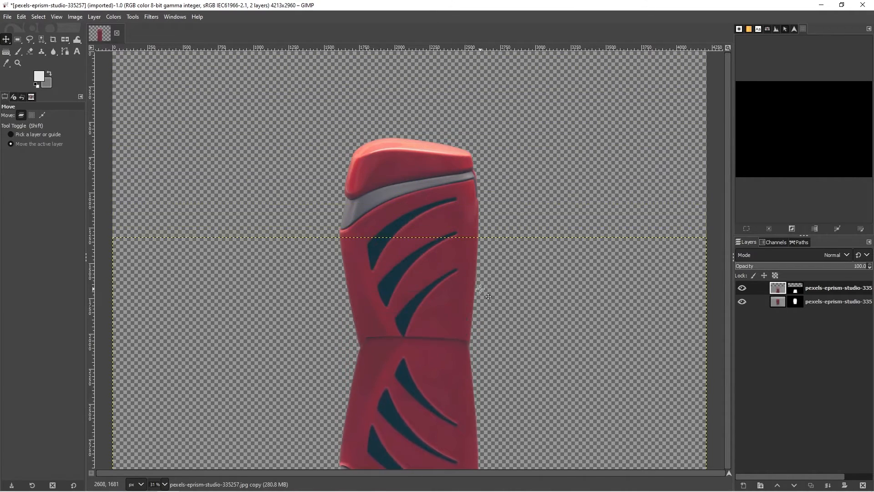
key("shift+Down")
key("shift+Down")
key("shift+Down")
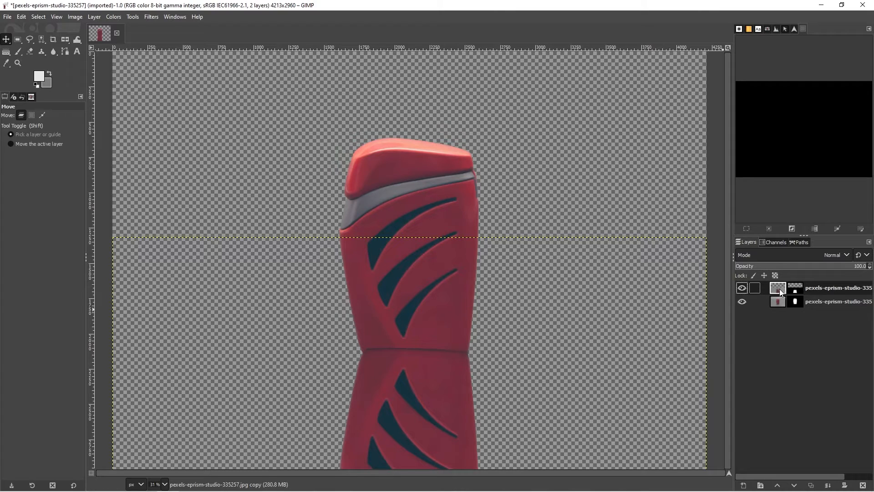
- Reorder the flipped copy beneath the original lighter layer and nudge it down until the two bases meet cleanly
left_click_drag(780, 289, 786, 308)
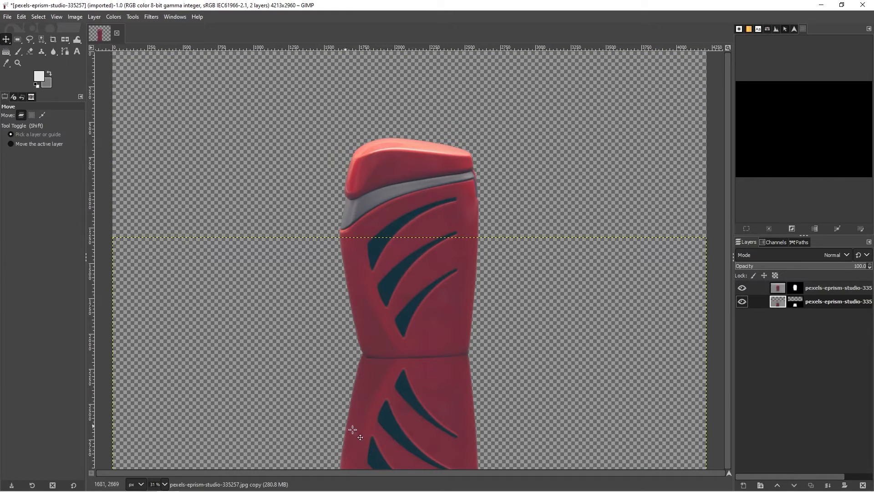
key("Down")
key("Down")
key("Down")
key("Down")
key("Down")
key("Down")
key("Down")
key("Down")
key("Down")
key("Down")
key("Down")
key("Down")
key("Down")
key("Down")
key("Down")
key("Down")
key("Down")
key("Down")
key("Down")
key("Down")
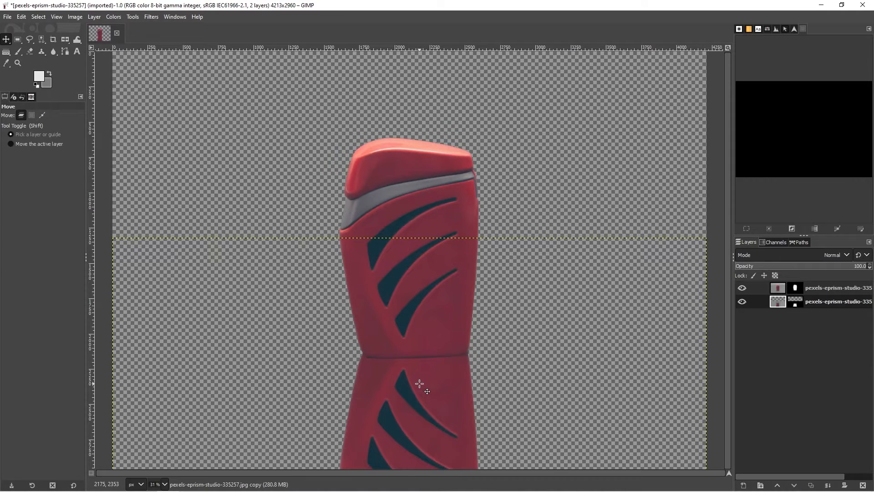
key("Down")
key("Down")
key("Down")
key("Down")
key("Down")
key("Down")
key("Down")
key("Down")
key("Down")
key("Down")
key("Down")
key("Down")
key("Down")
key("Down")
key("Down")
key("Down")
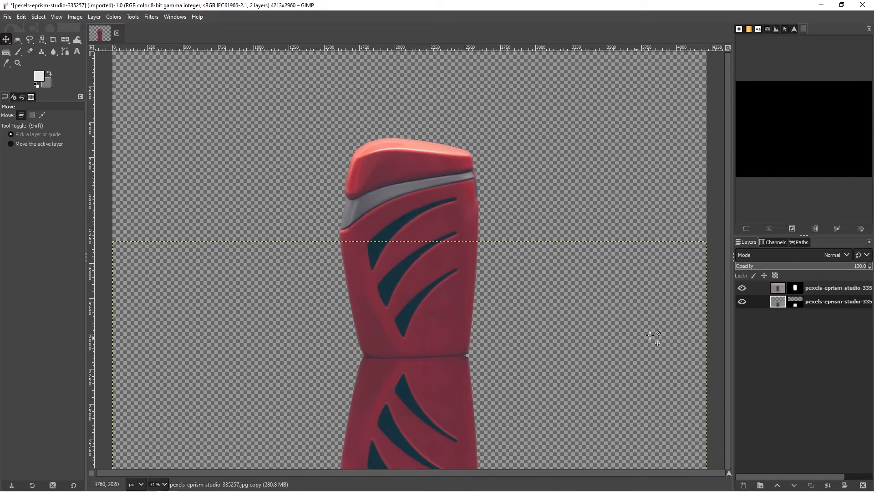
- Apply the flipped copy's layer mask permanently and hide that layer
left_click(742, 301)
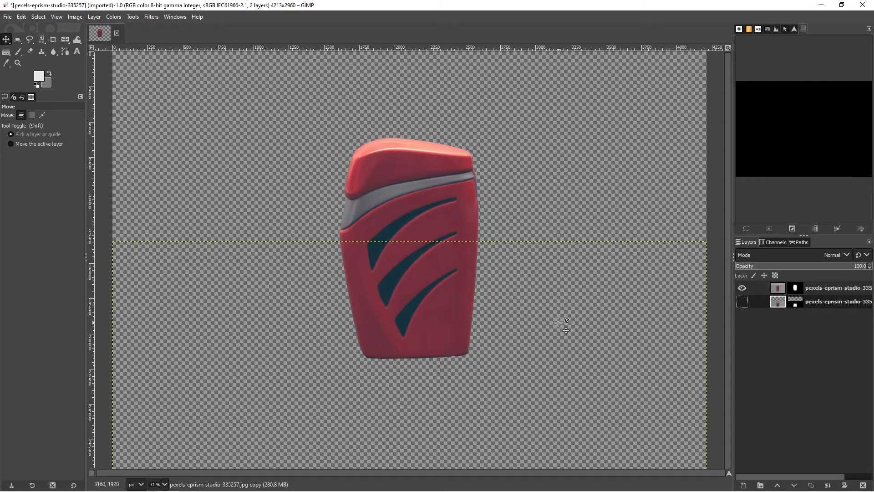
left_click(742, 301)
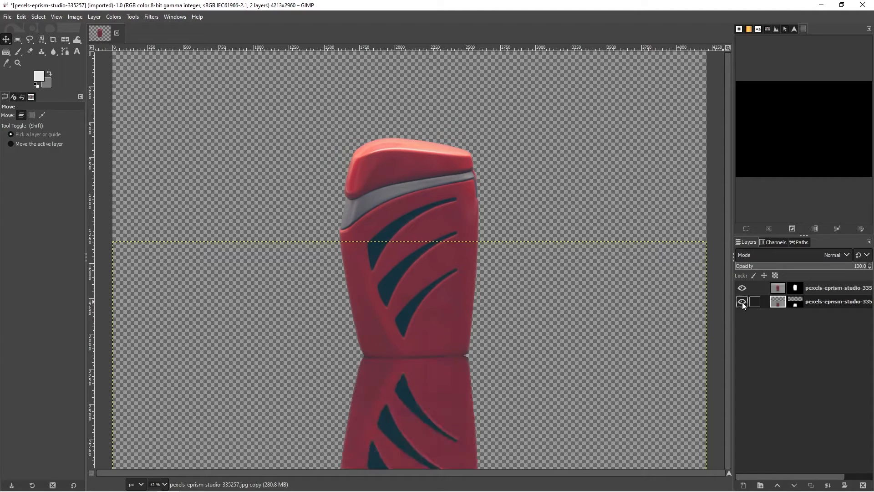
right_click(798, 306)
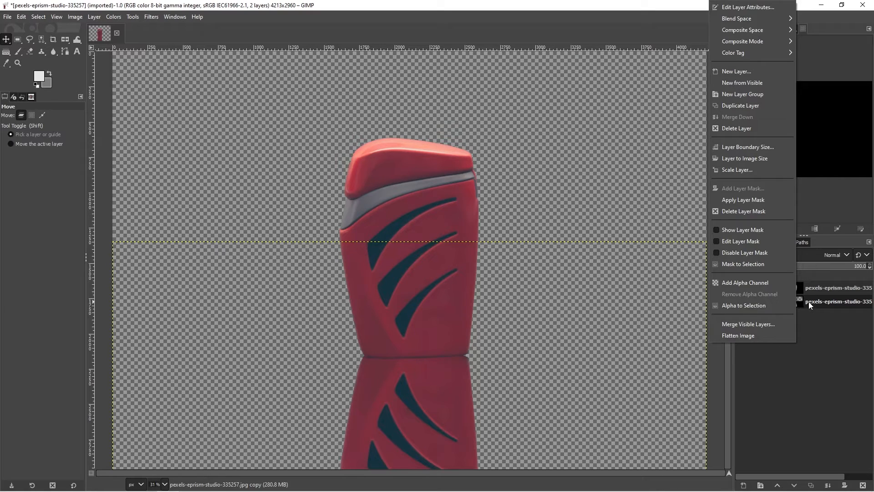
left_click(760, 199)
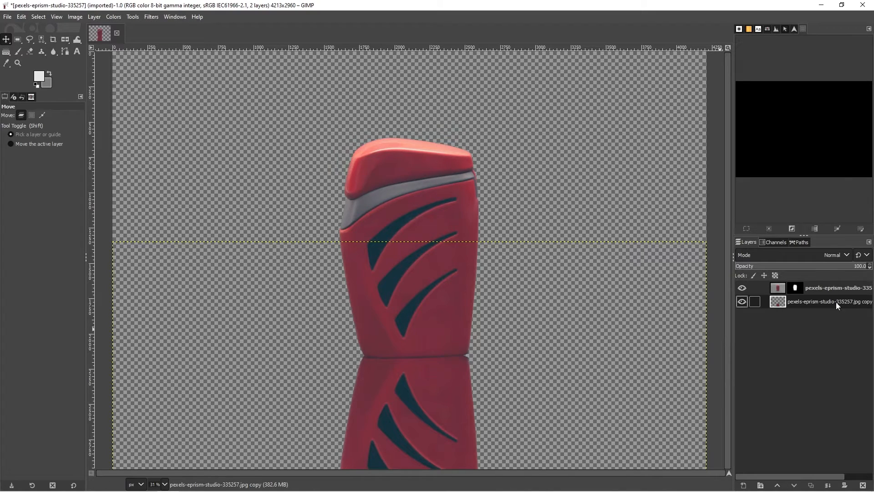
left_click(742, 301)
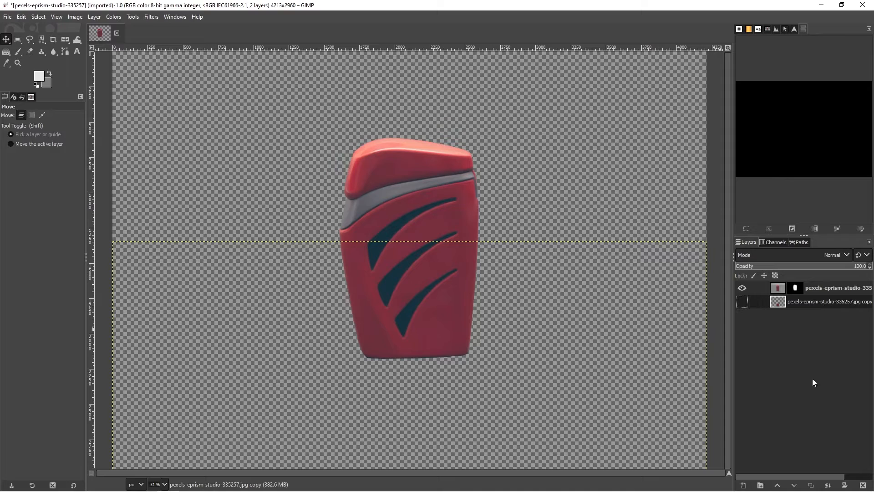
- Create a 4213 x 2960 px transparent layer named Foreground above the hidden flipped copy
left_click(743, 486)
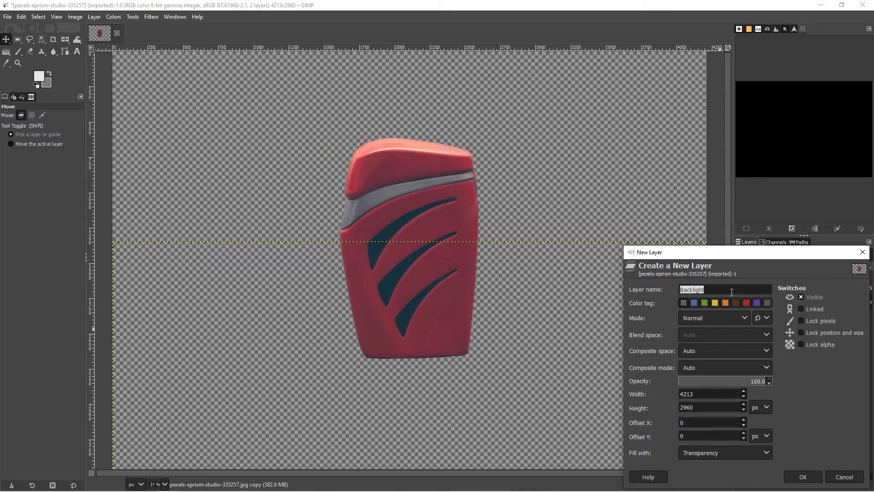
type("fORGROUND")
key("BackSpace")
key("BackSpace")
key("BackSpace")
key("BackSpace")
key("BackSpace")
key("BackSpace")
key("BackSpace")
key("BackSpace")
key("BackSpace")
type("Fourground")
left_click(805, 474)
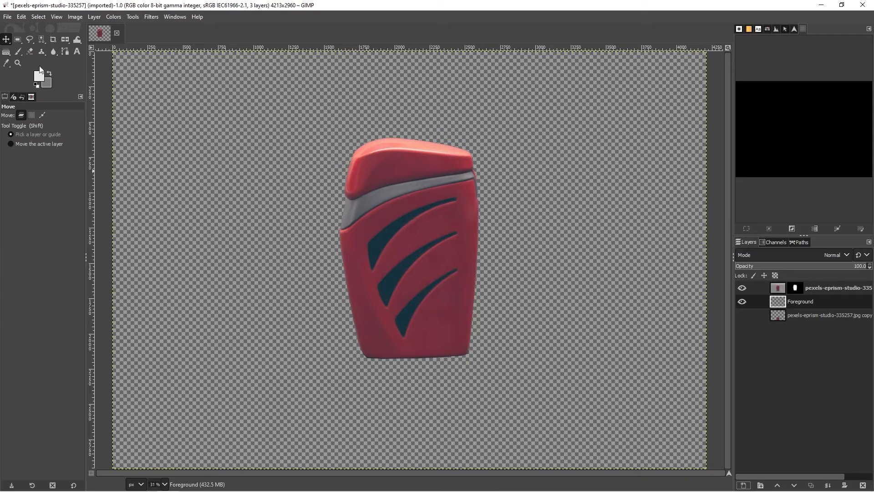
- Select the lower part of the canvas across its full width, from about 1114 px down past the bottom edge
left_click(18, 40)
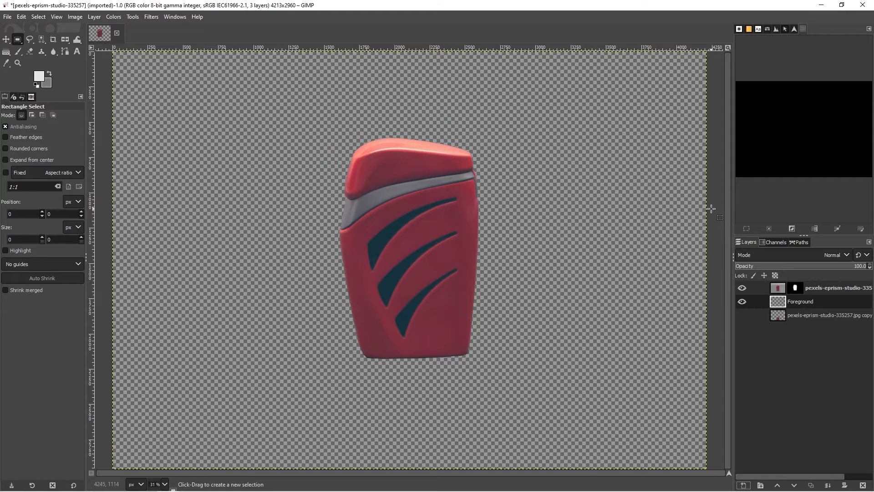
left_click_drag(711, 209, 106, 484)
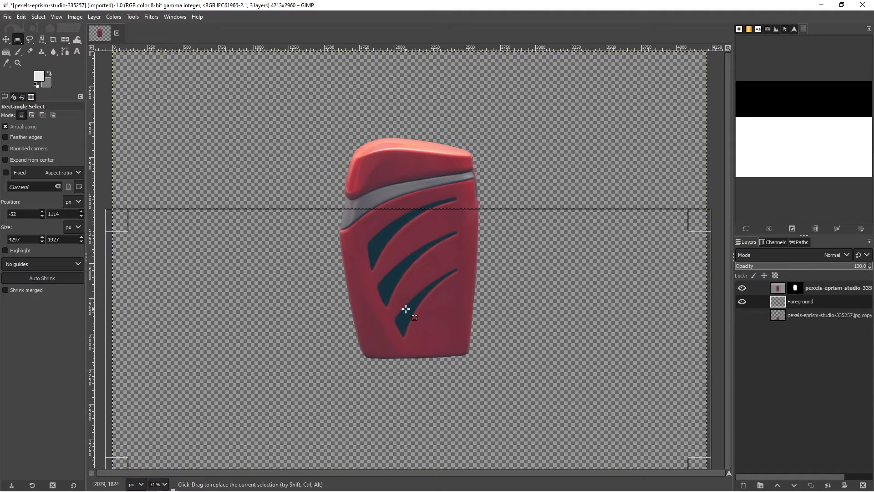
- Set up the Gradient tool with a medium grey foreground colour and a darker grey background colour
left_click(131, 17)
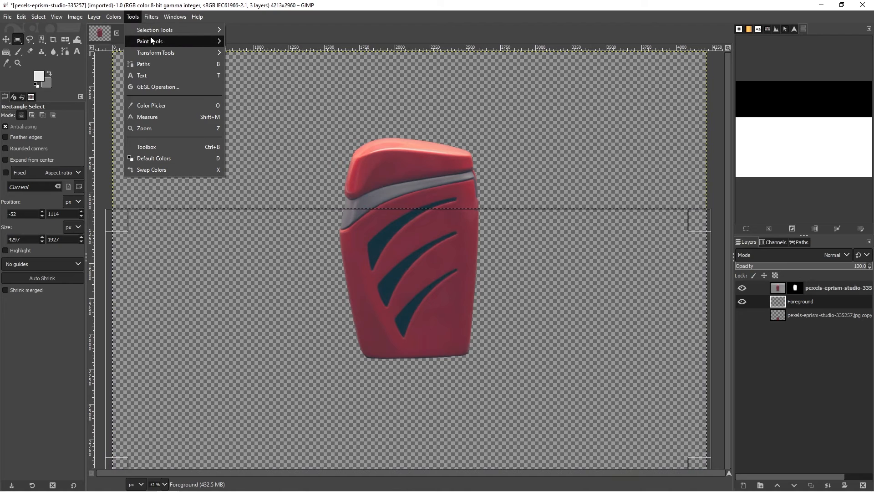
mouse_move(191, 41)
left_click(264, 53)
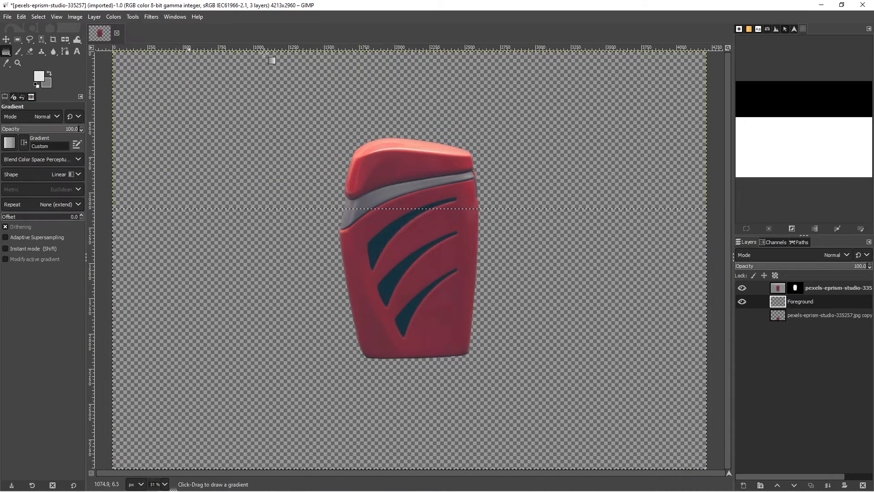
left_click(38, 76)
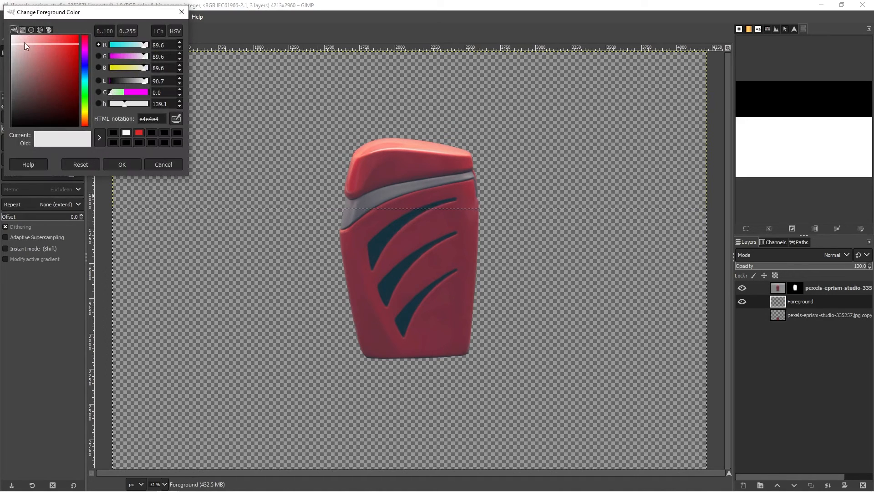
left_click_drag(23, 51, 1, 67)
left_click(122, 164)
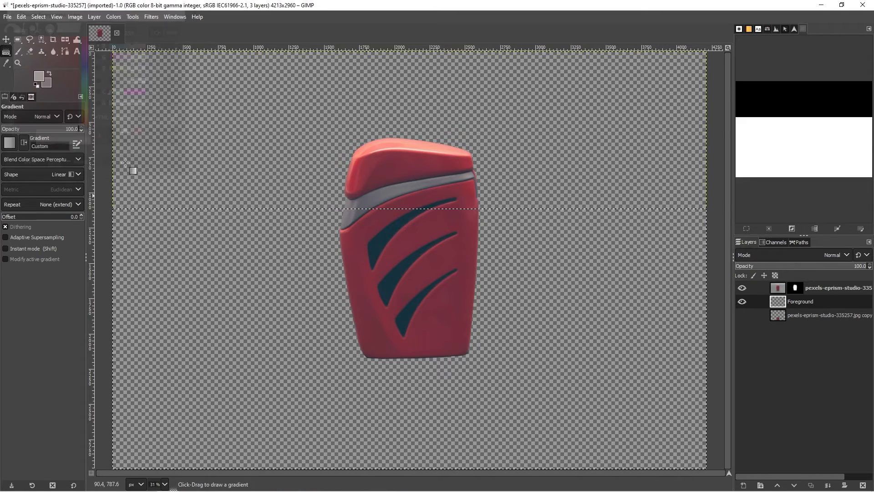
left_click(46, 83)
left_click_drag(48, 100, 1, 96)
left_click(116, 164)
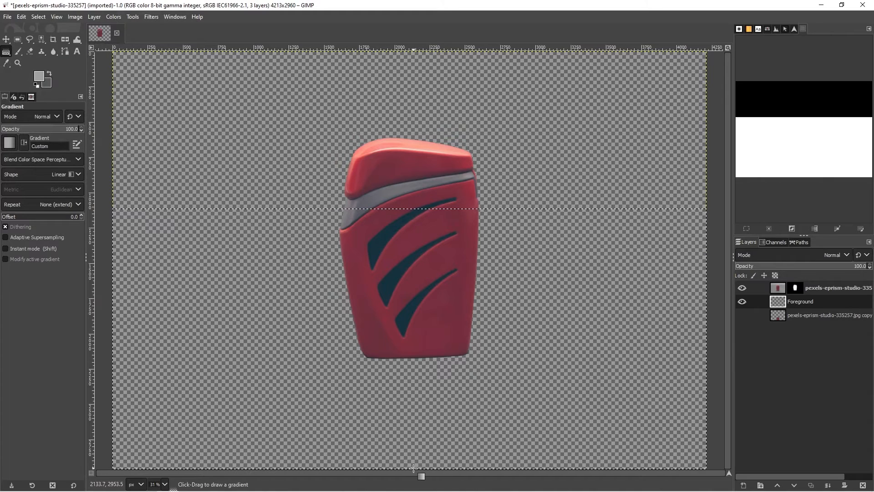
- Draw a vertical linear gradient from the selection's upper edge, at about 1110 px, down to the canvas bottom, with the lighter grey on top
left_click_drag(414, 468, 411, 208)
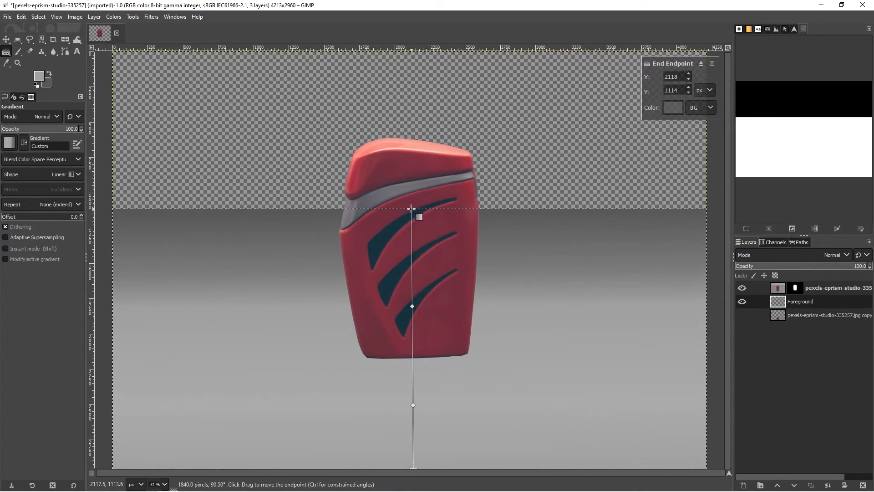
key("Escape")
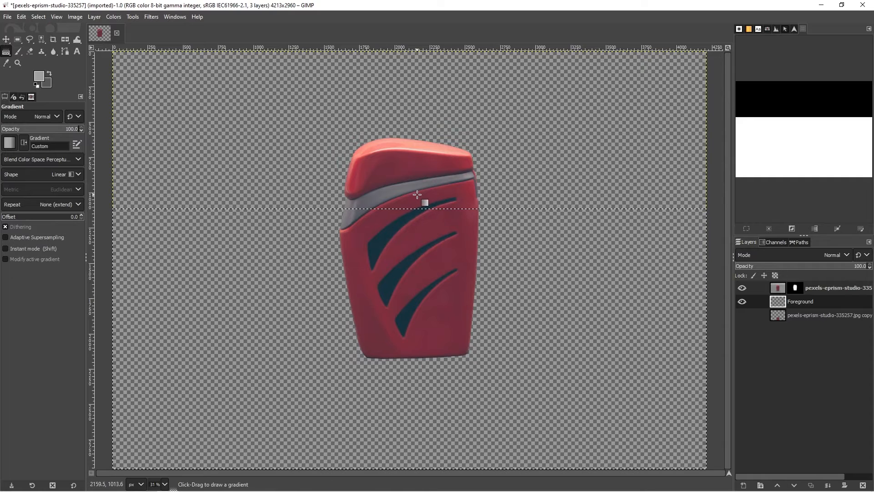
left_click_drag(417, 194, 420, 469)
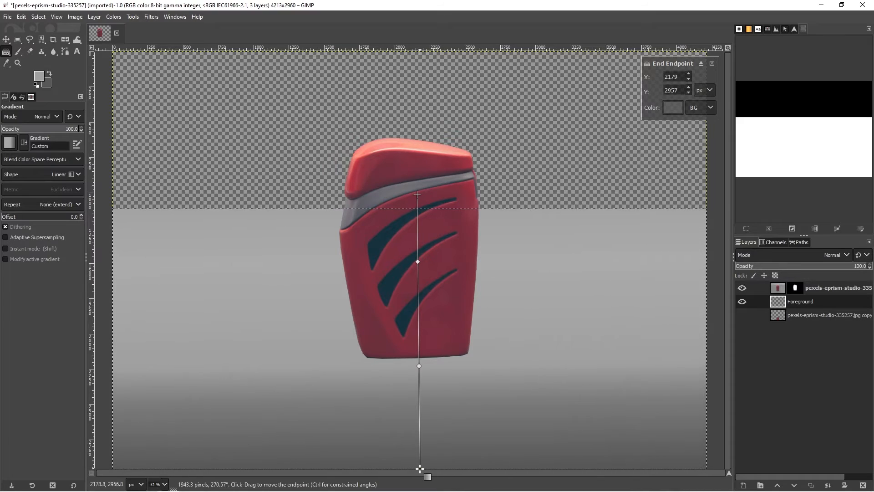
left_click_drag(420, 469, 420, 469)
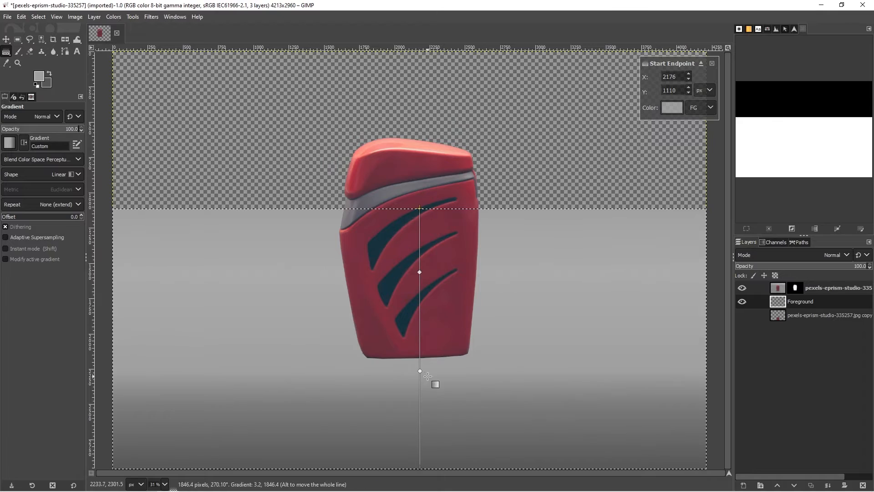
- Adjust the floor gradient's intermediate stops, placing the lower one at 61.01, and apply the gradient
mouse_move(423, 372)
left_mouse_down()
mouse_move(429, 341)
mouse_move(418, 383)
left_mouse_up()
mouse_move(419, 272)
left_mouse_down()
mouse_move(419, 256)
mouse_move(419, 281)
left_mouse_up()
left_click_drag(420, 383, 420, 367)
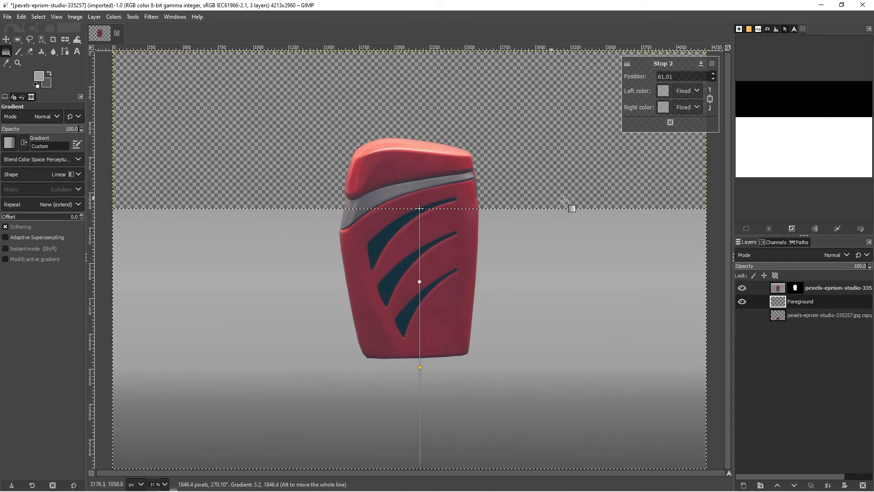
key("Return")
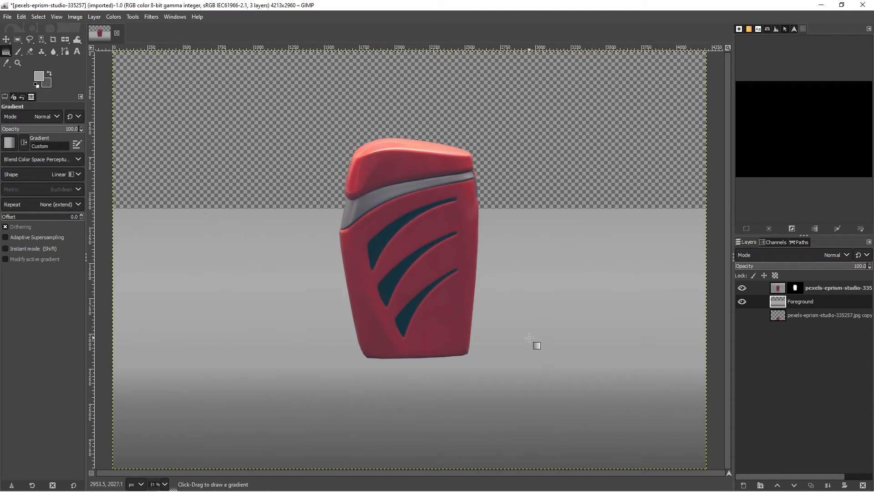
- Place the flipped lighter copy above the Foreground layer and make it visible again
left_click(810, 316)
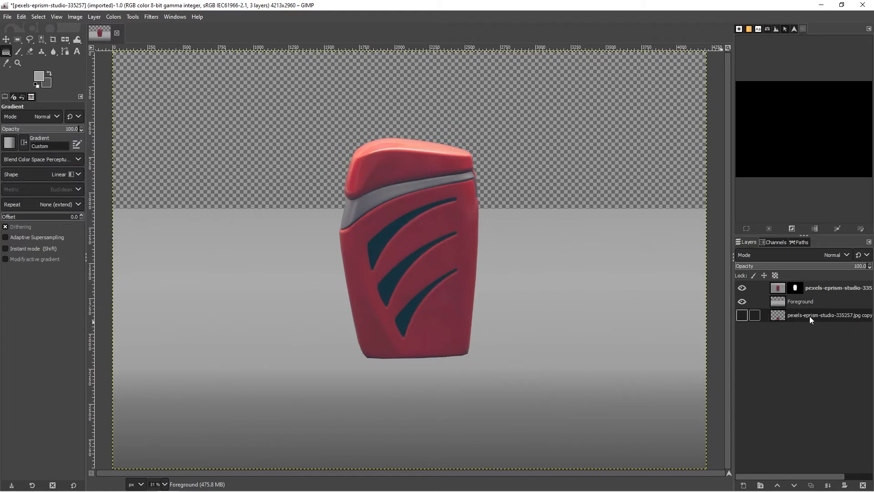
left_click_drag(809, 315, 758, 302)
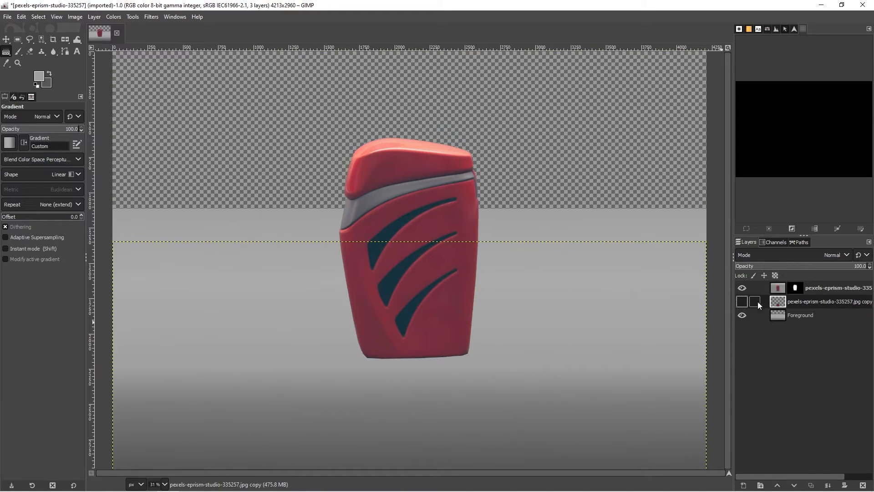
left_click(742, 301)
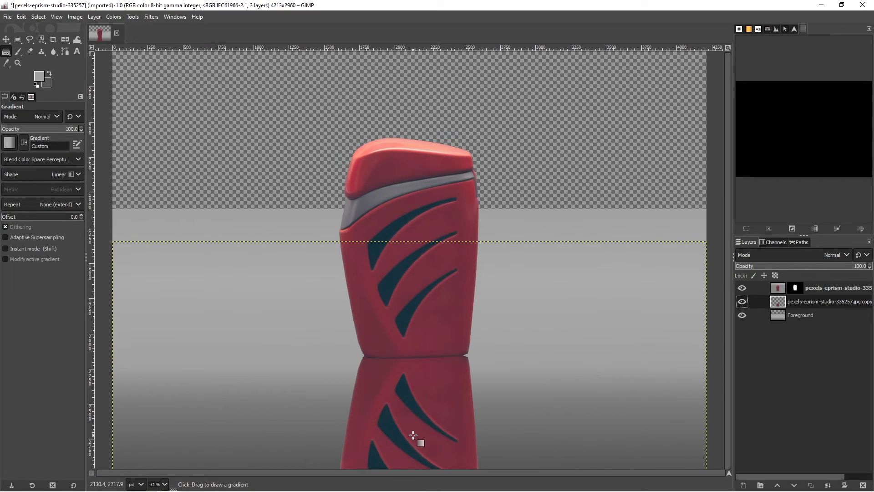
- Add a white (full opacity) layer mask to the flipped lighter copy
left_click(845, 486)
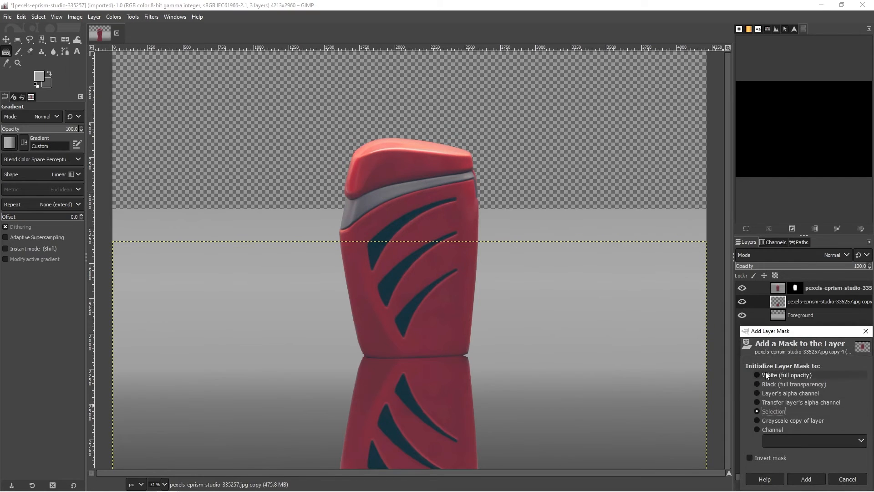
left_click(765, 374)
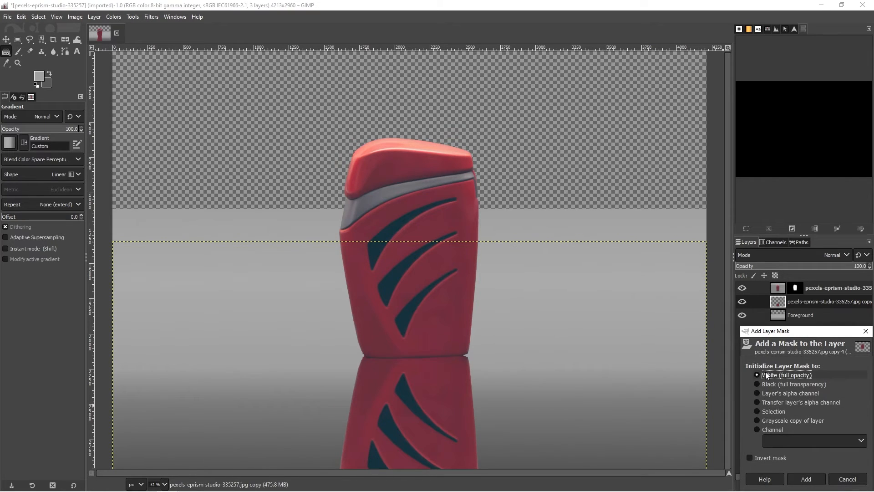
left_click(807, 479)
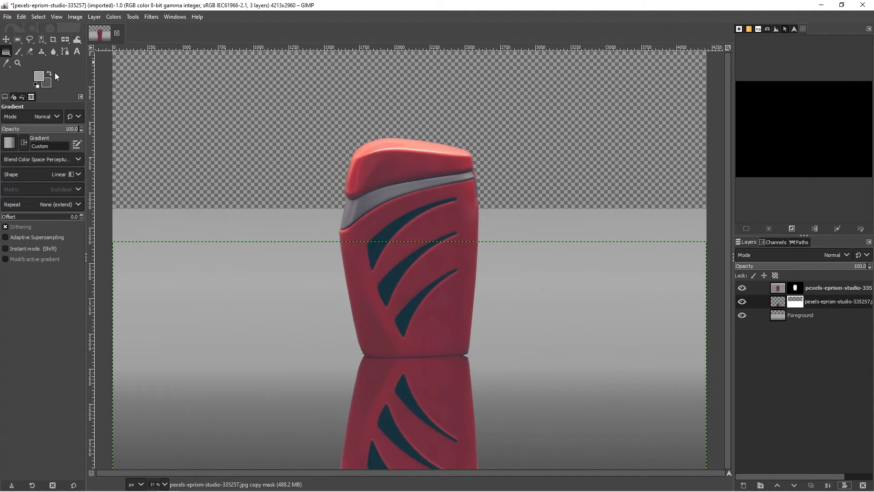
- Draw a vertical white-to-black linear gradient on the reflection's mask, from just above the lighter's base at about 2020 px down to about 3002 px
left_click(35, 85)
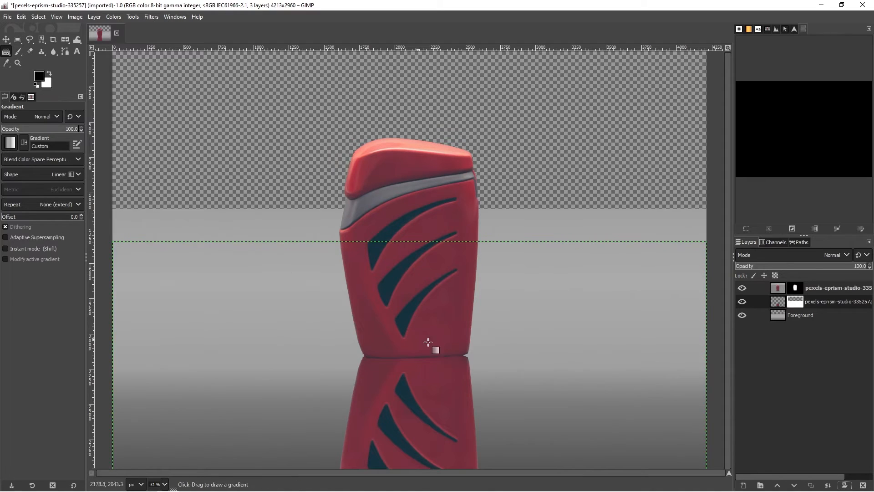
left_click_drag(425, 314, 426, 486)
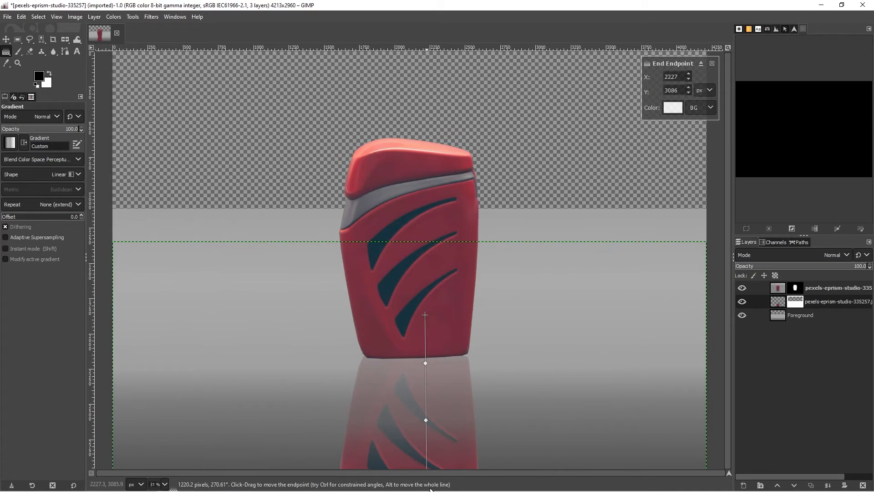
key("Escape")
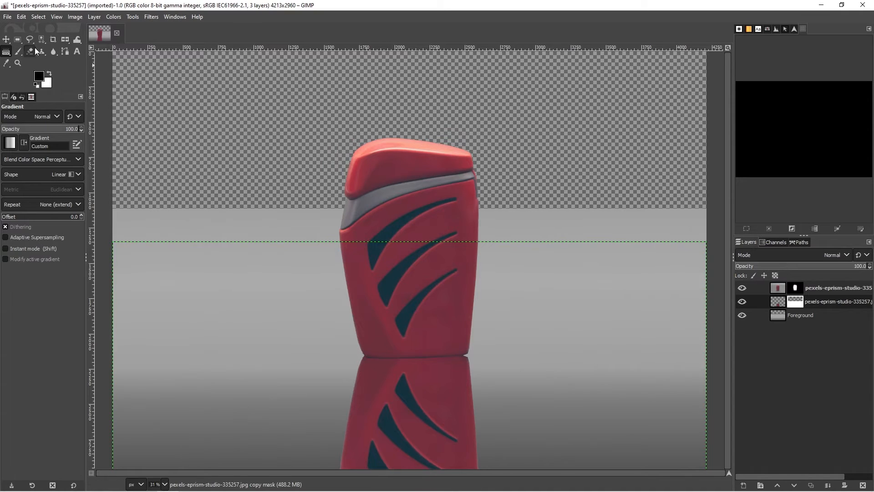
left_click(49, 72)
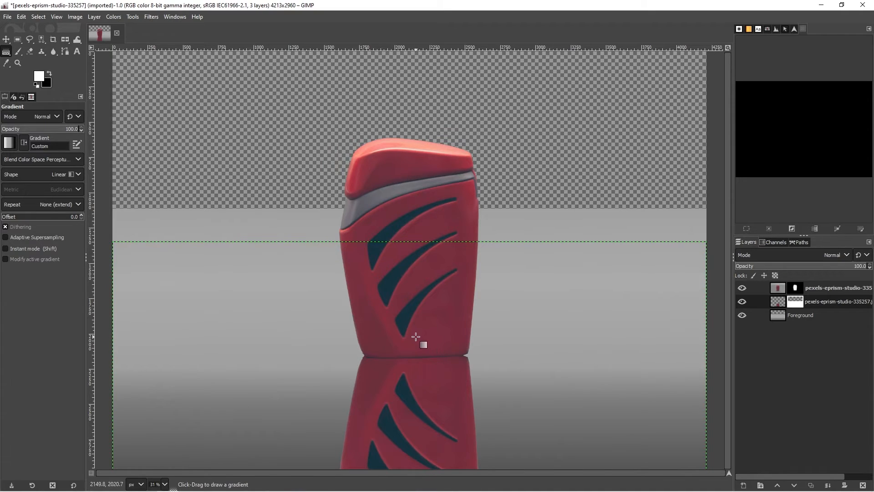
left_click_drag(416, 337, 418, 474)
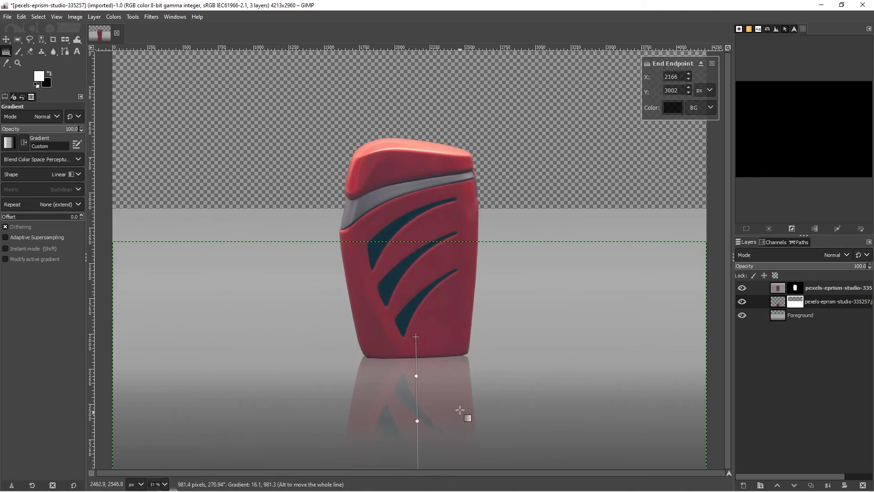
- Adjust the mask gradient's intermediate stops to fade the reflection sooner, placing the lowest one at 66.46, and apply the gradient
mouse_move(416, 375)
left_mouse_down()
mouse_move(417, 399)
mouse_move(417, 369)
left_mouse_up()
left_click_drag(418, 404, 417, 438)
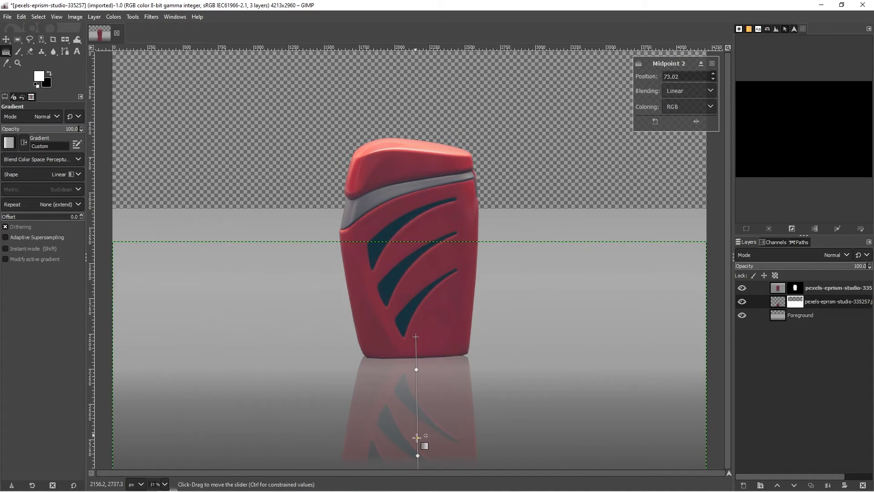
left_click_drag(416, 369, 417, 387)
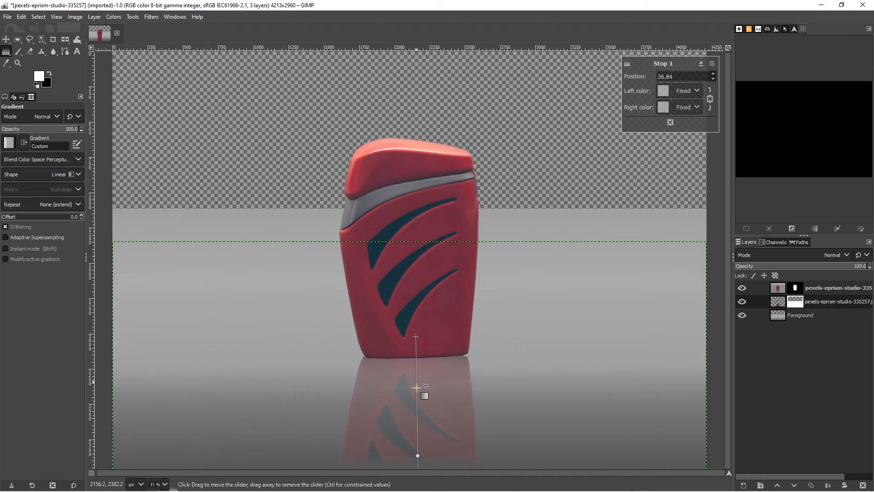
left_click_drag(417, 438, 418, 405)
mouse_move(417, 455)
left_mouse_down()
mouse_move(417, 425)
mouse_move(418, 445)
left_mouse_up()
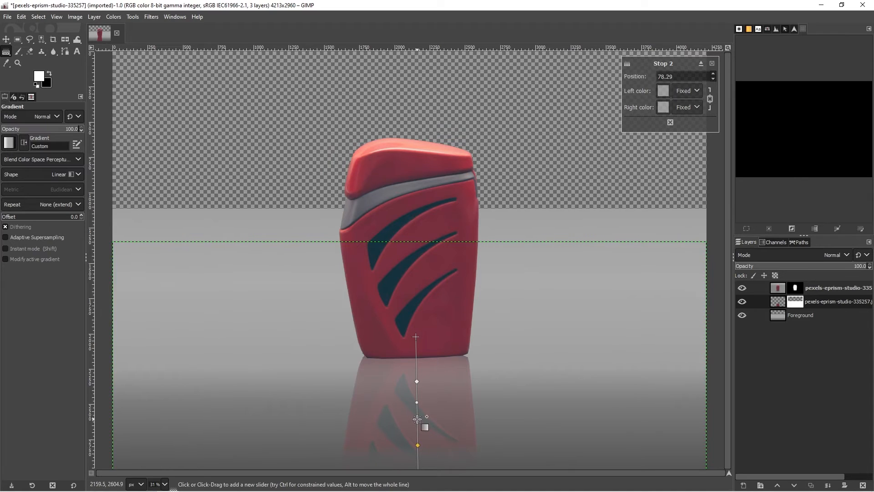
mouse_move(417, 421)
left_mouse_down()
mouse_move(417, 397)
mouse_move(415, 424)
left_mouse_up()
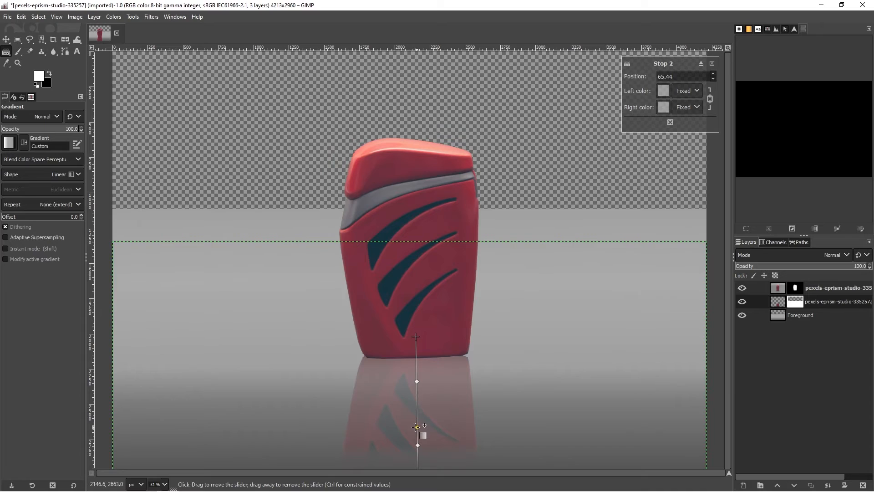
left_click_drag(417, 381, 417, 390)
left_click_drag(417, 427, 416, 411)
left_click_drag(418, 445, 418, 430)
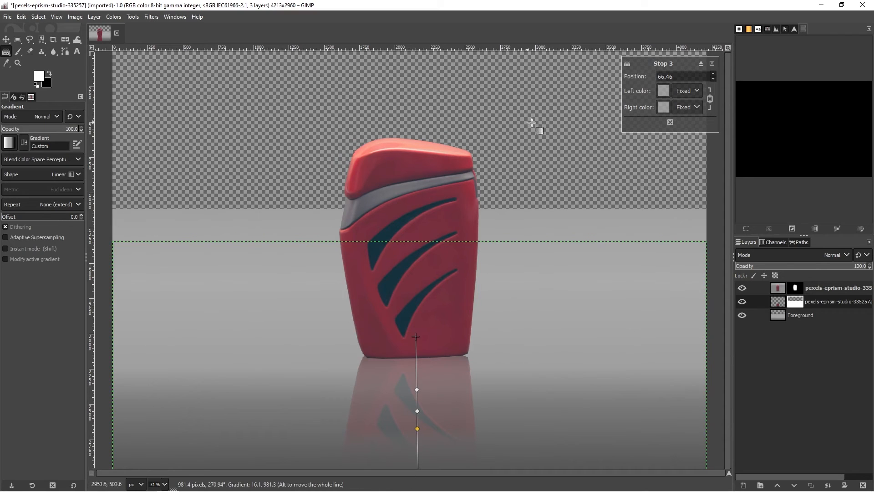
key("Return")
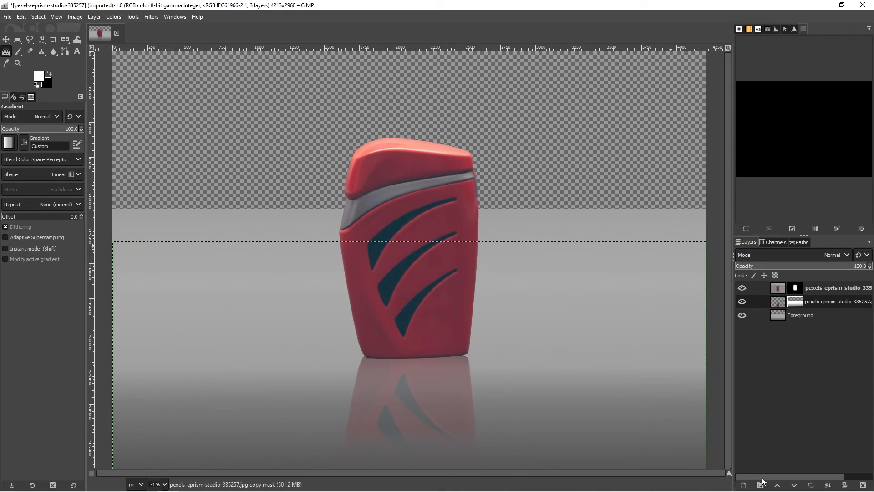
- Create a transparent layer named backlight and place it at the top of the layer stack
left_click(743, 486)
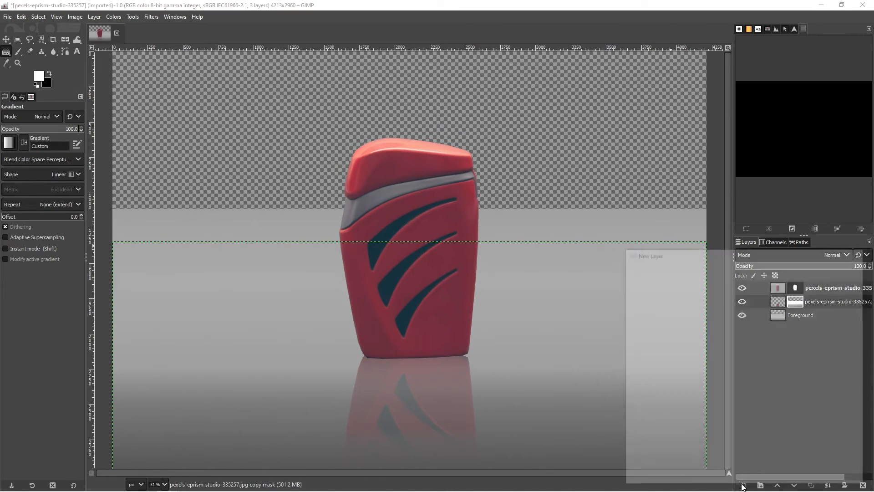
type("backlight")
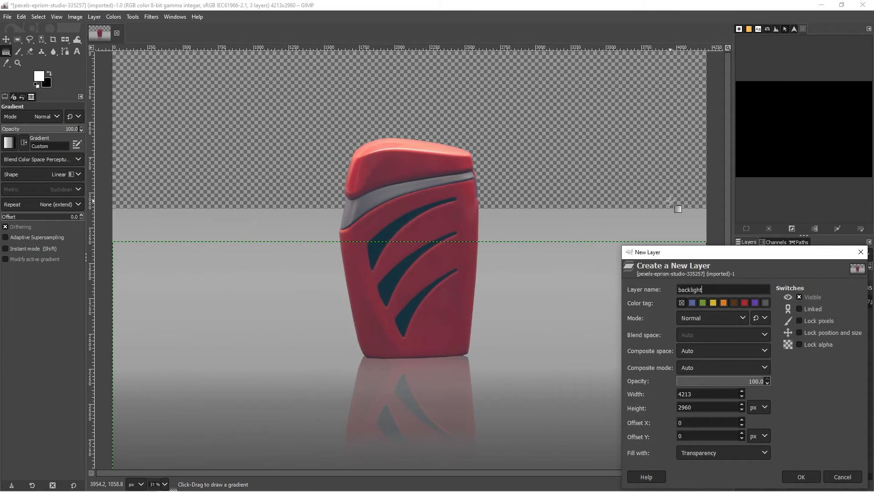
key("Return")
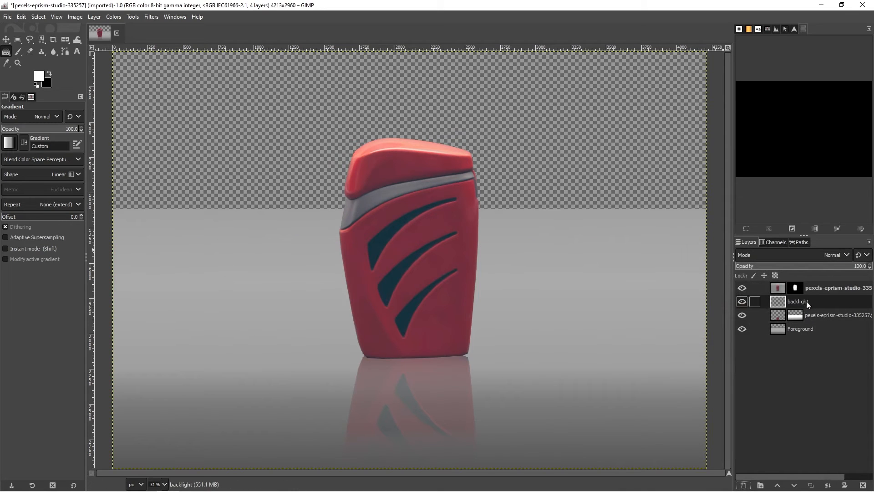
left_click_drag(806, 302, 810, 282)
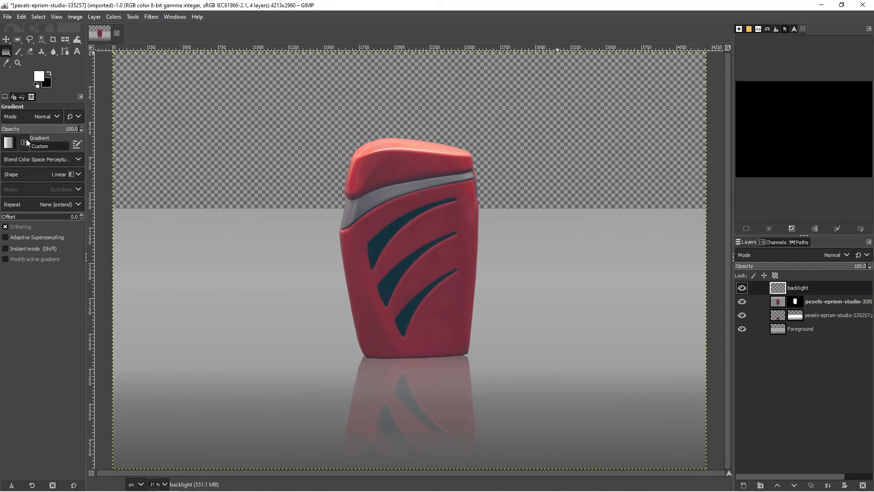
- Set the gradient shape to Radial, swap the foreground and background colors, and set the foreground color to grey 777777
left_click(79, 174)
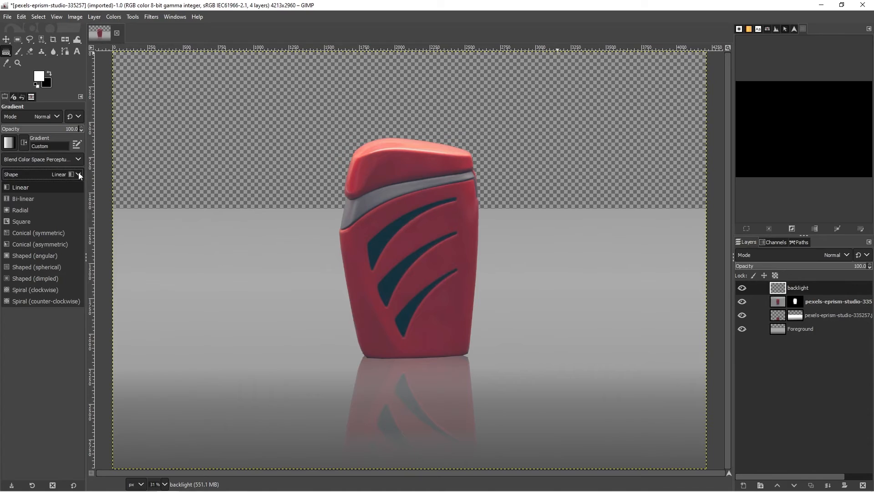
left_click(39, 212)
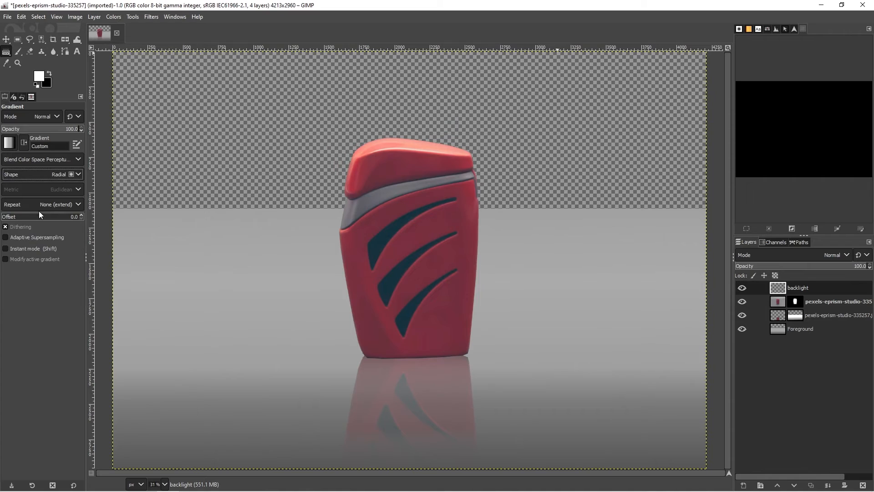
left_click(49, 73)
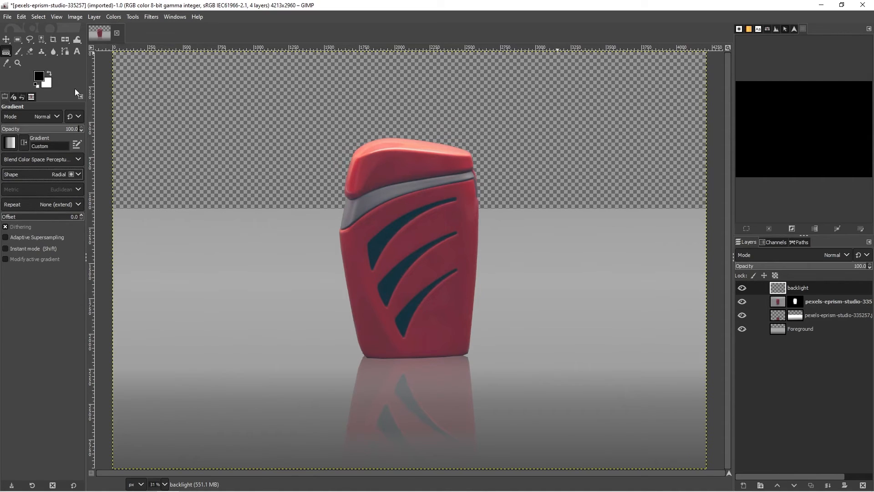
left_click(41, 80)
left_click_drag(44, 82, 1, 87)
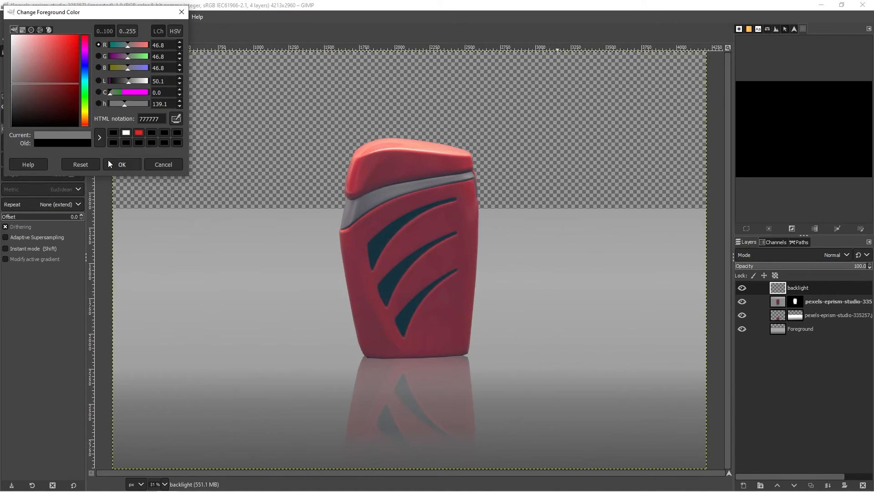
left_click(123, 165)
- Set the background color to a near-white grey and the foreground color to afafaf
left_click(50, 87)
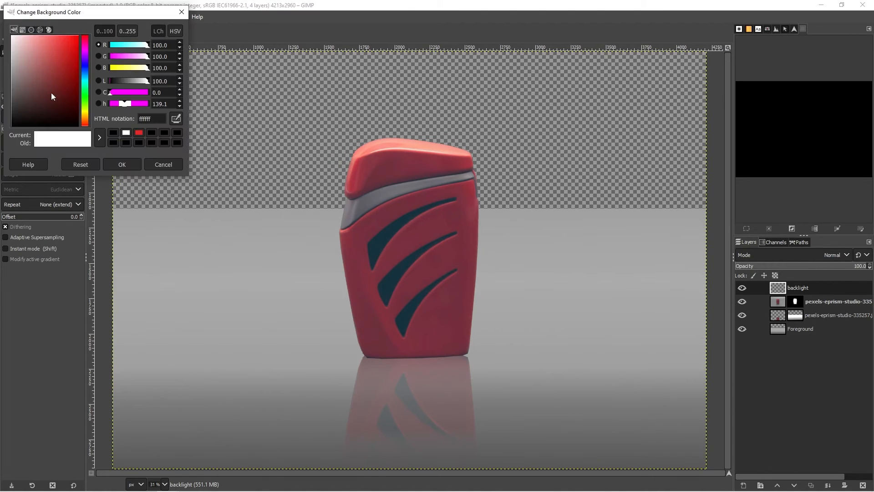
left_click_drag(21, 68, 1, 40)
left_click(119, 164)
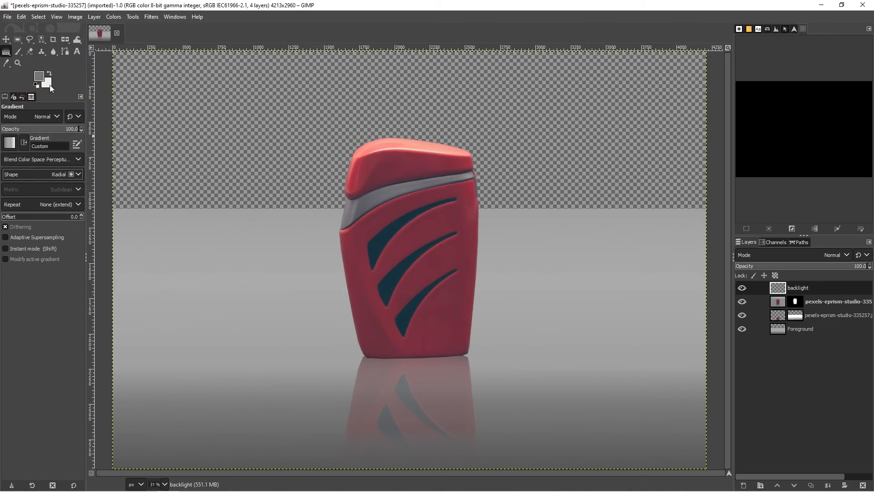
left_click(22, 75)
left_click_drag(8, 64, 7, 64)
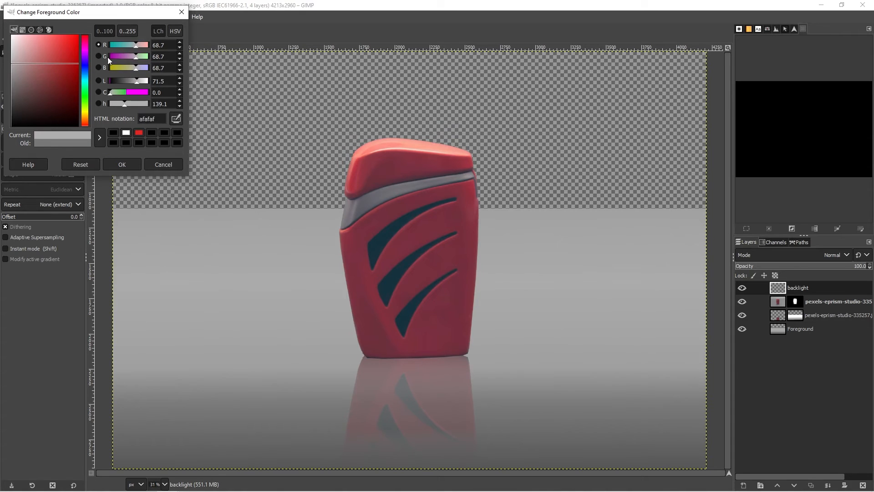
left_click(120, 162)
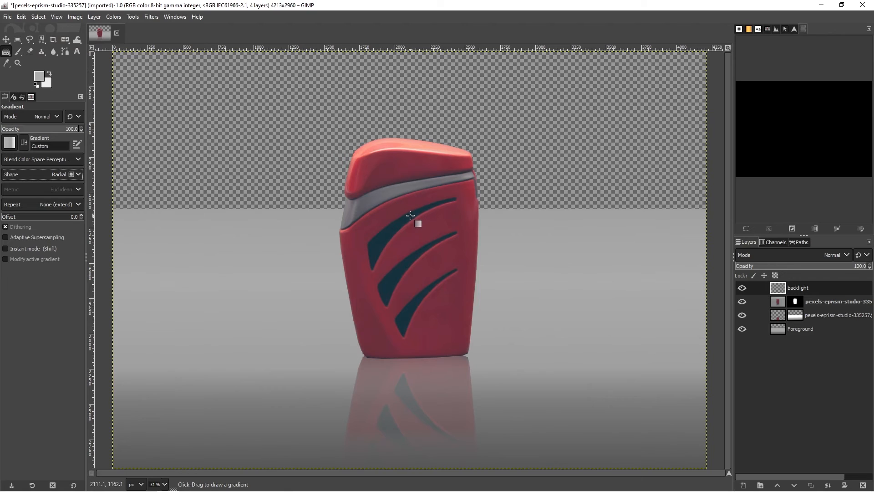
- Try a grey-centered radial gradient on the backlight layer, from the middle of the lighter to above the canvas, and undo it
left_click_drag(410, 215, 407, 42)
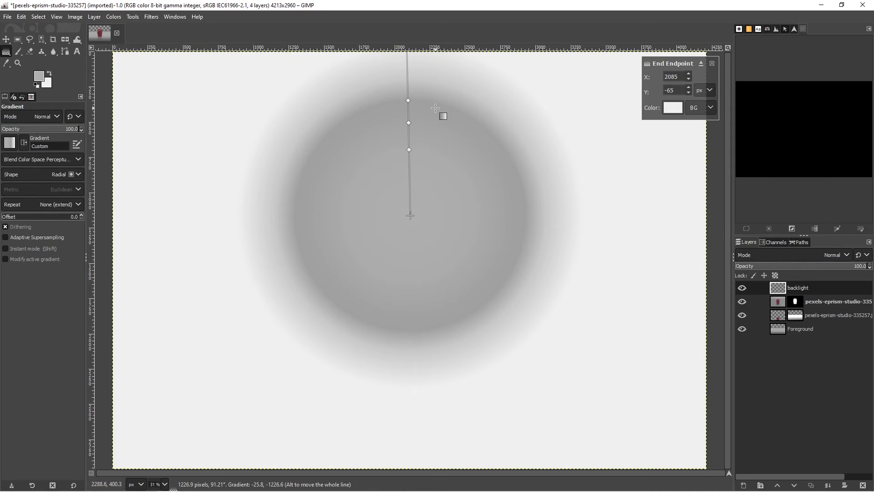
key("Return")
key("ctrl+z")
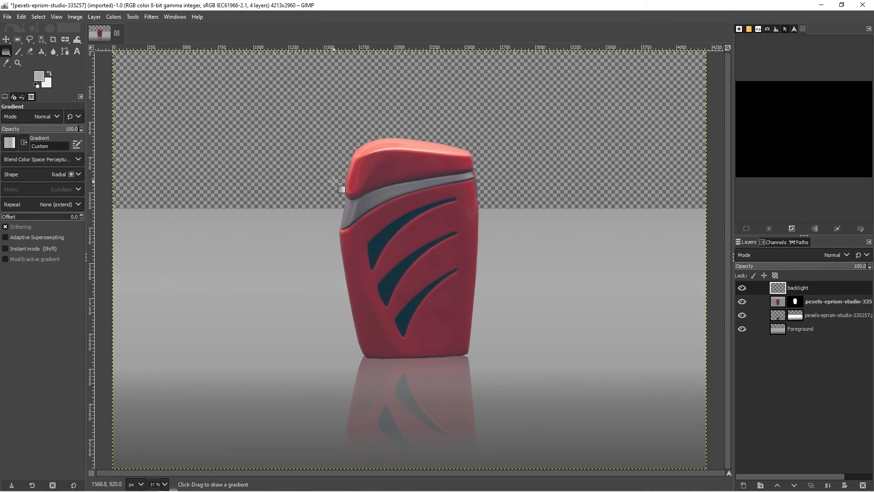
- Swap the foreground and background colors, then try a light-centered radial gradient with the backlight layer below Foreground and undo both the gradient and the move
left_click(50, 73)
left_click_drag(419, 249, 418, 23)
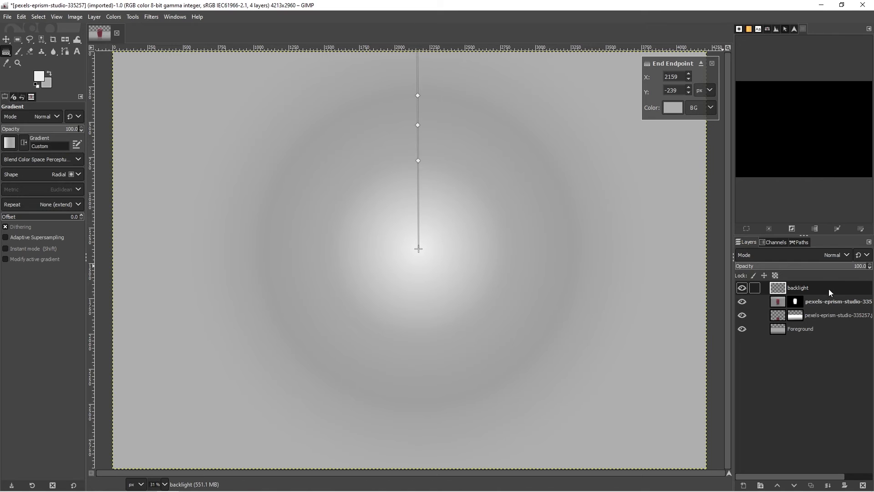
left_click_drag(776, 291, 785, 341)
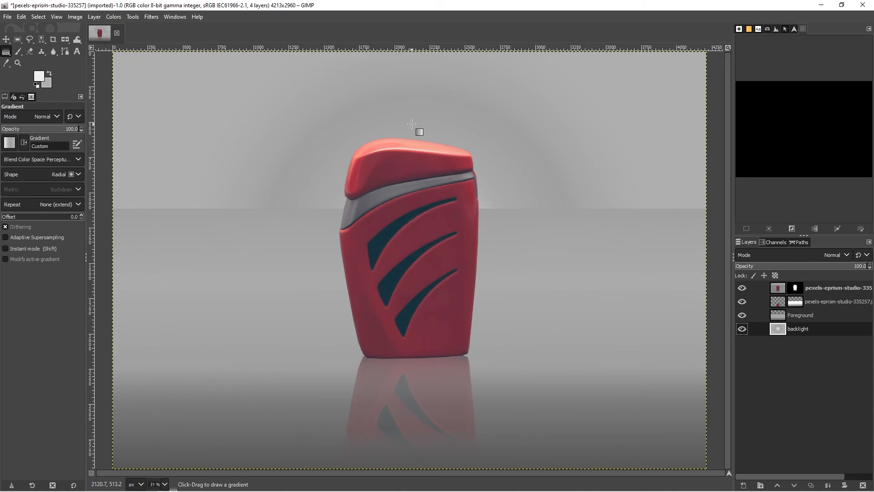
key("ctrl+z")
key("ctrl+z")
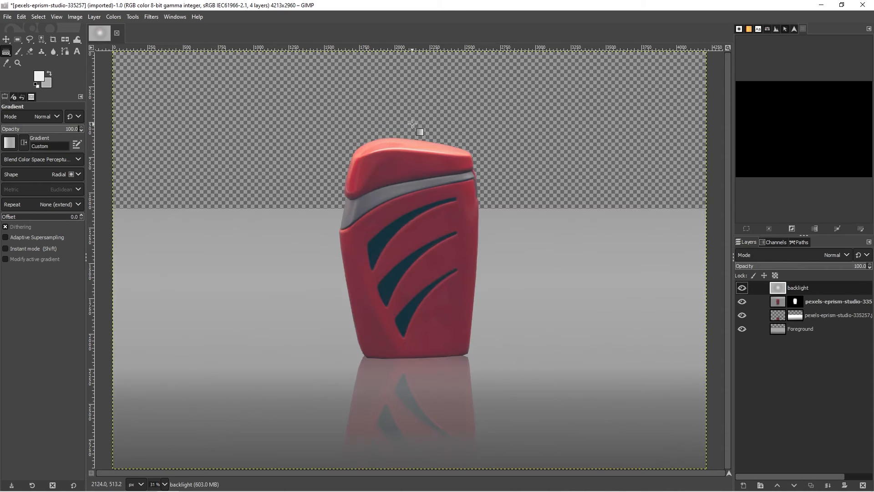
- Move the backlight layer below Foreground and draw a light-centered radial gradient on it from about 1343 px height up to X 2130, Y -255
left_click_drag(816, 295, 815, 346)
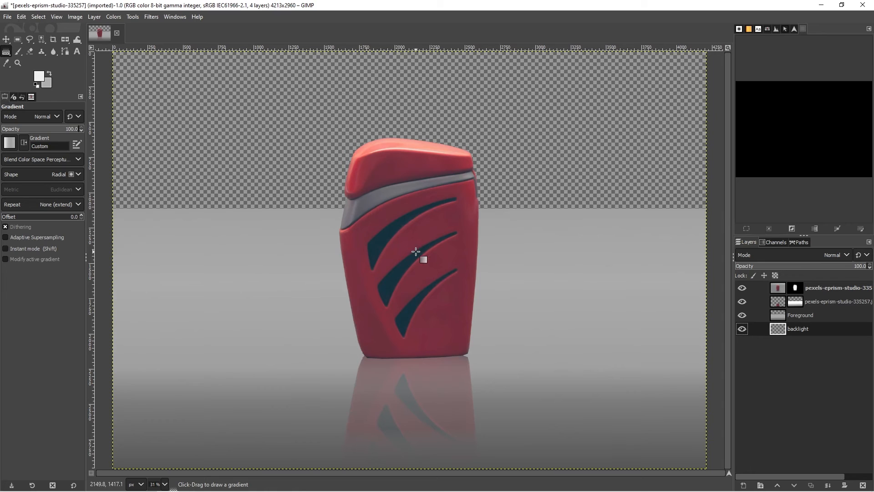
mouse_move(414, 241)
left_mouse_down()
mouse_move(403, 98)
mouse_move(413, 13)
left_mouse_up()
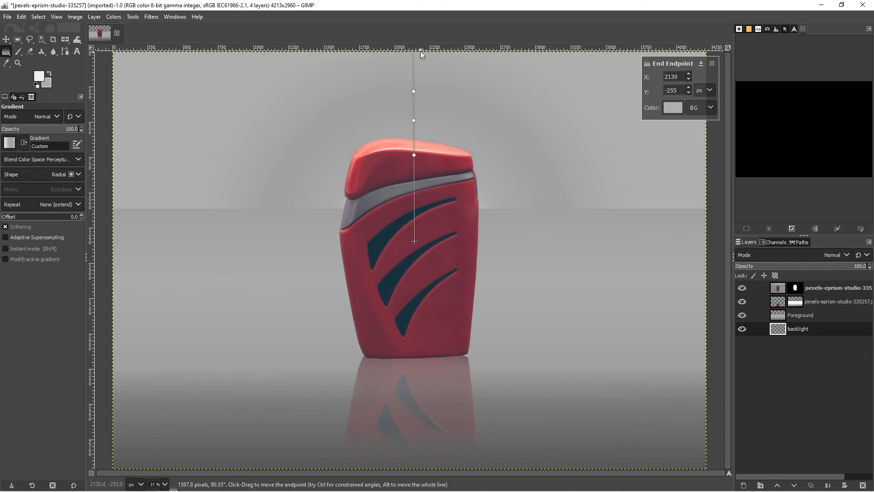
- Spread the backlight gradient's intermediate stops outward, placing the middle one at 71.11, and apply the gradient
left_click_drag(414, 155, 415, 65)
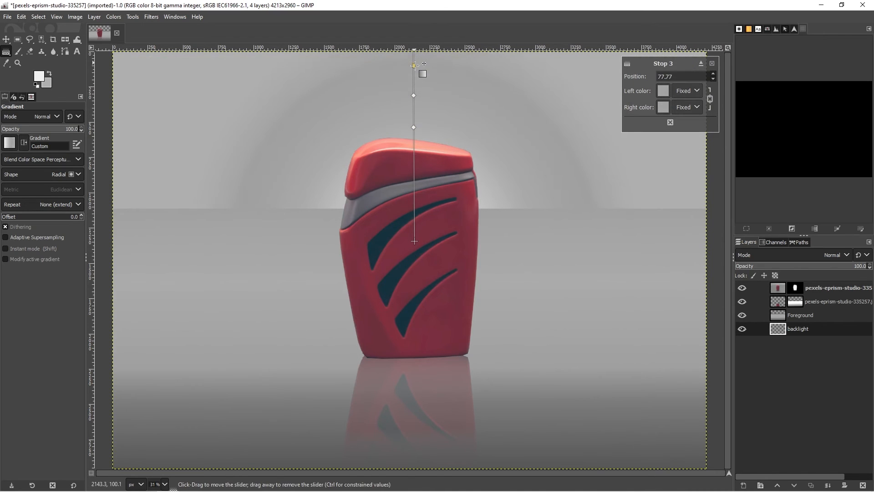
left_click_drag(414, 127, 414, 54)
left_click_drag(414, 111, 414, 82)
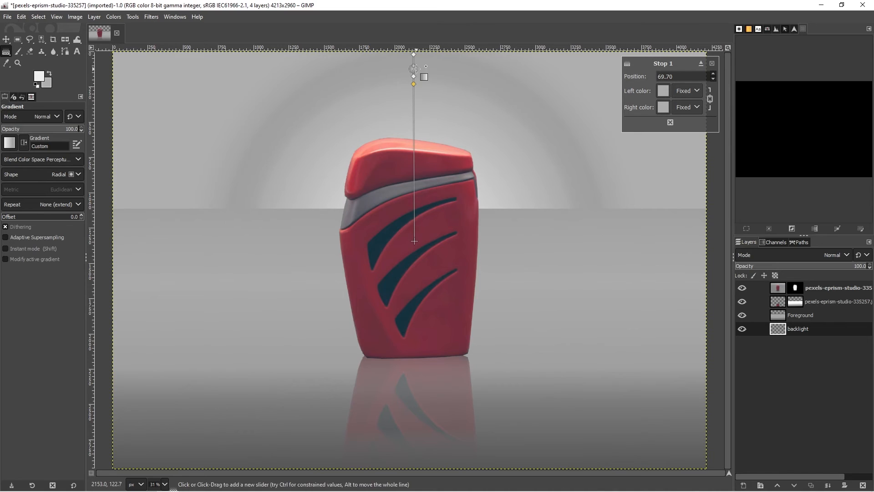
left_click(414, 75)
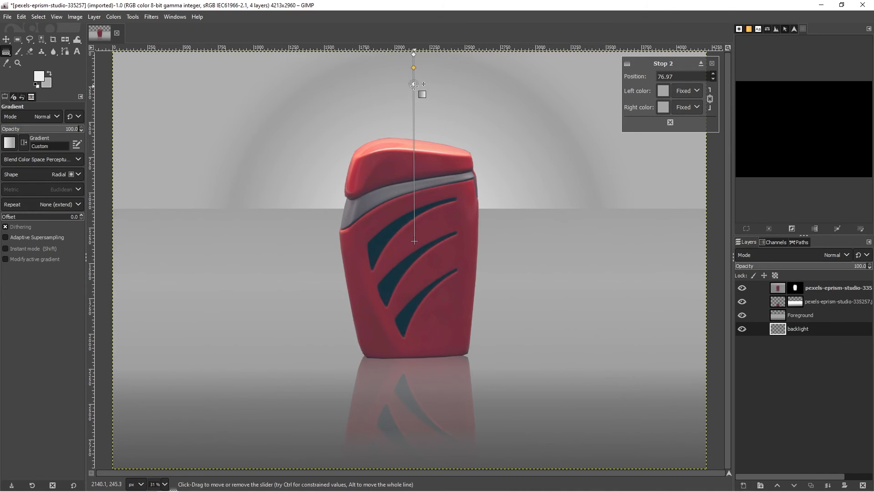
left_click_drag(414, 84, 414, 111)
left_click_drag(413, 75, 413, 80)
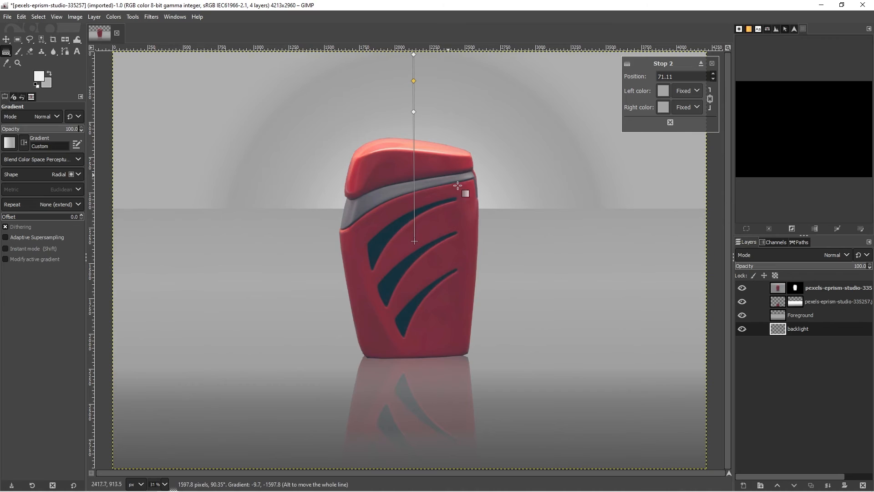
key("Return")
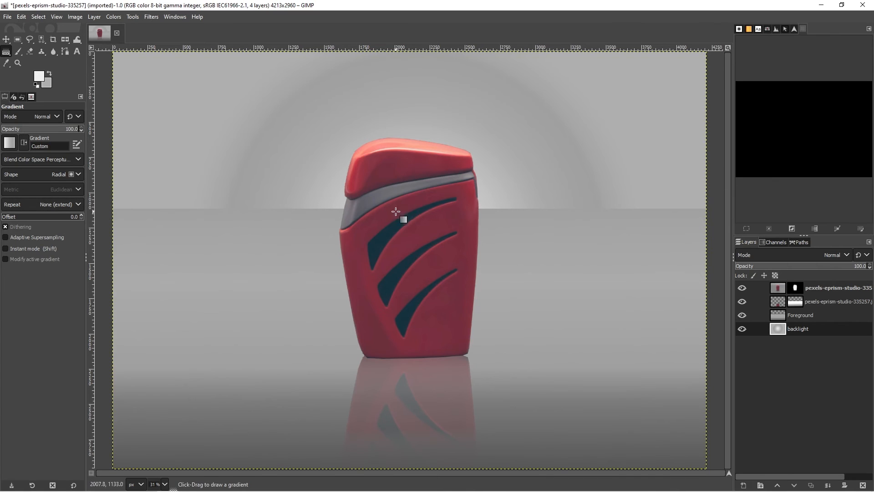
- Duplicate the Foreground layer
left_click(808, 315)
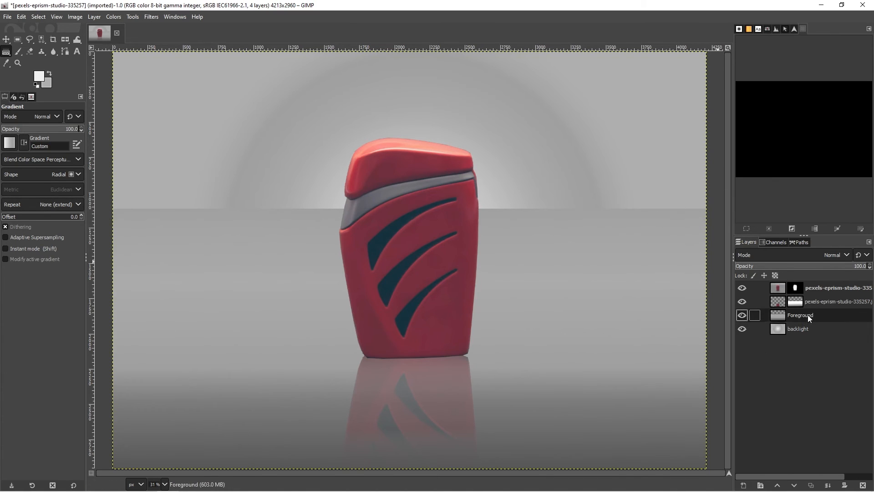
key("ctrl+shift+f")
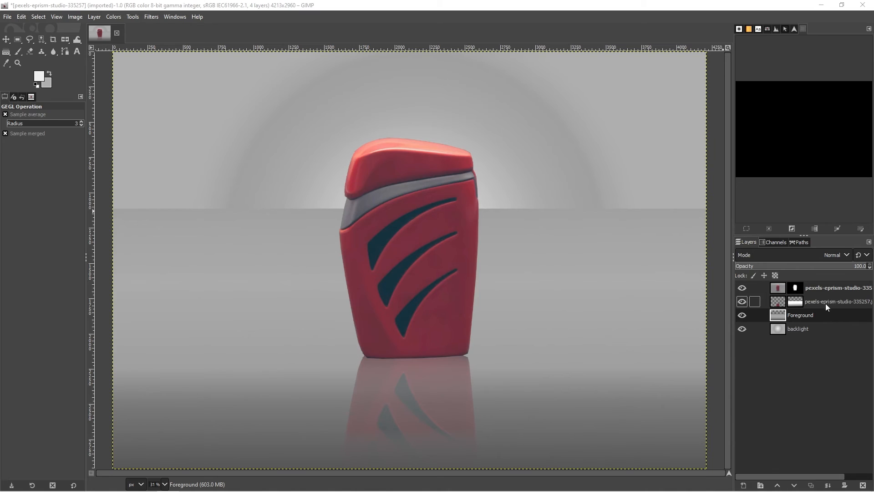
left_click_drag(805, 314, 811, 485)
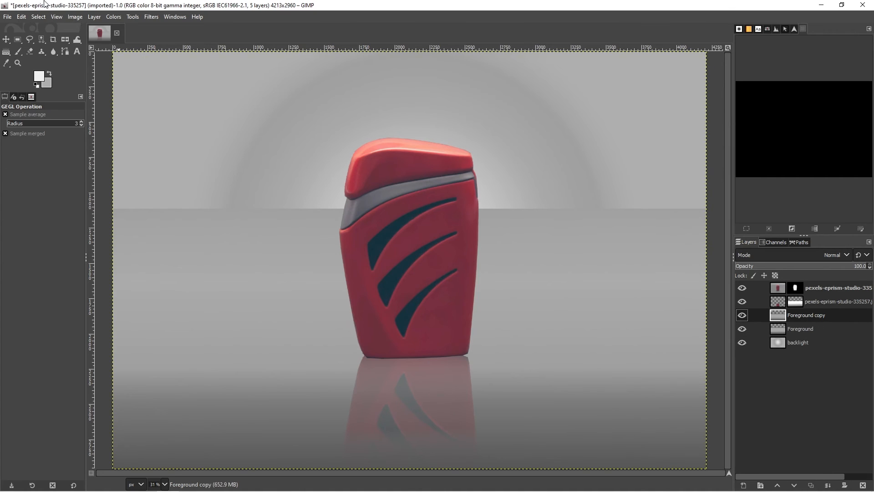
- Flip the Foreground copy layer vertically with the Flip tool
left_click(75, 17)
left_click(78, 19)
left_click(133, 17)
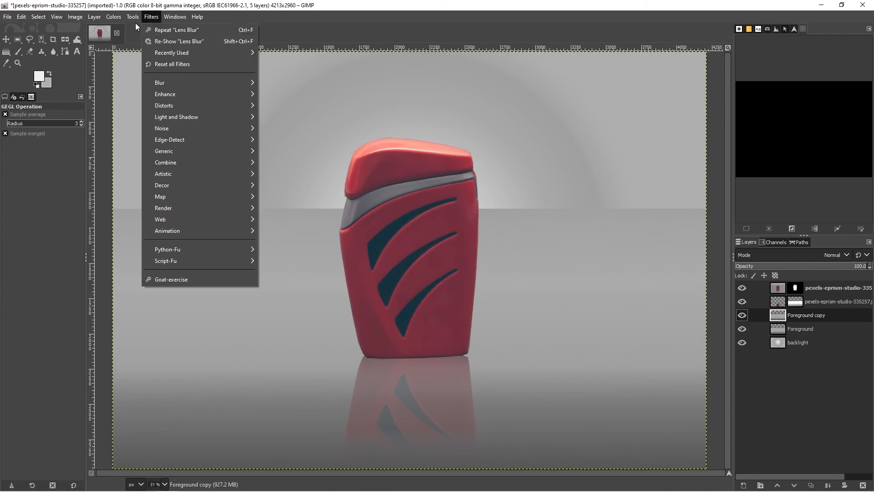
mouse_move(166, 52)
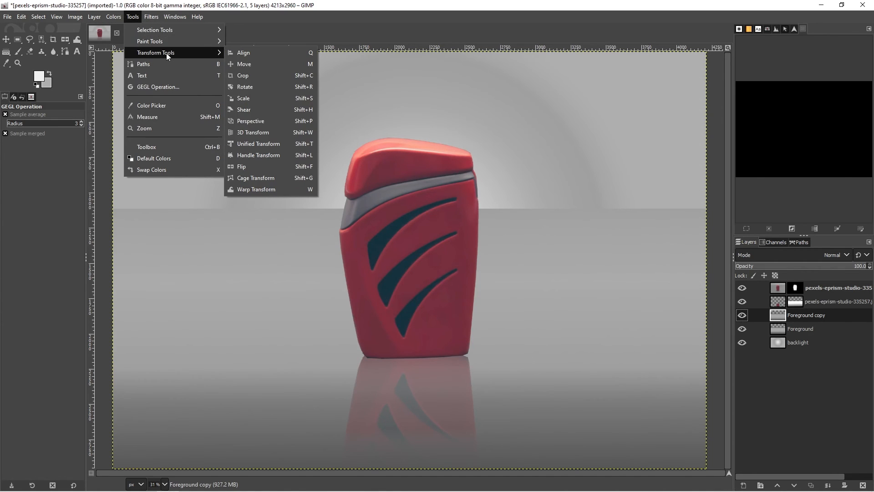
left_click(266, 164)
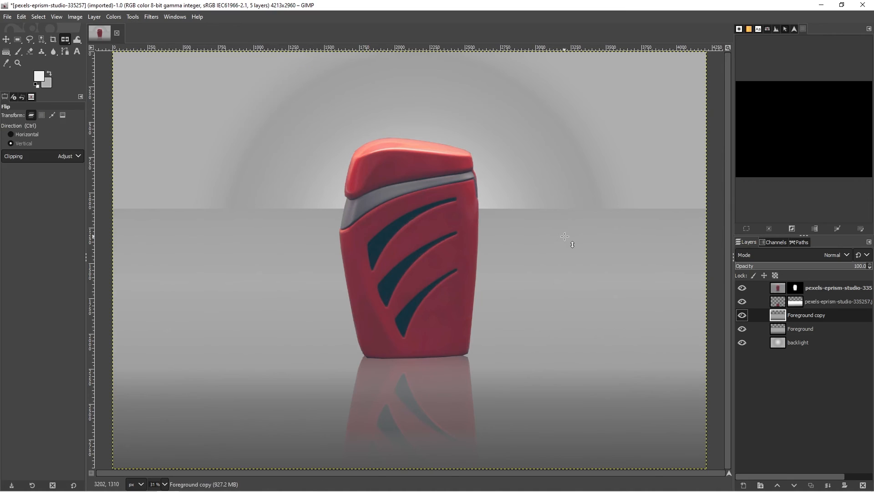
left_click(563, 251)
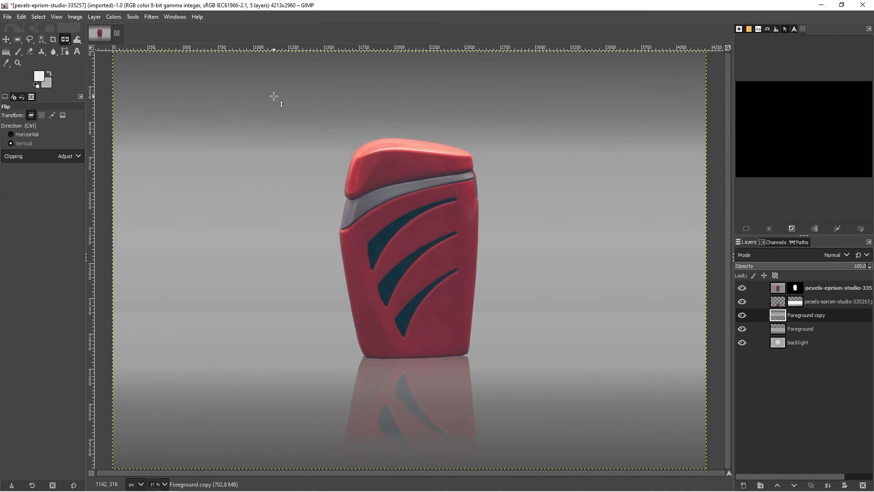
- Move the flipped Foreground copy down until its upper edge sits just above the floor's horizon line, and hide the layer
key("m")
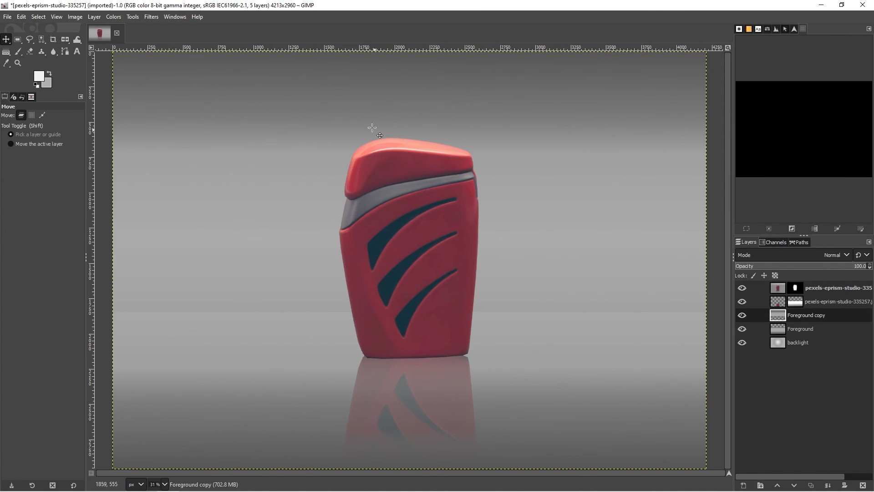
left_click_drag(372, 128, 364, 271)
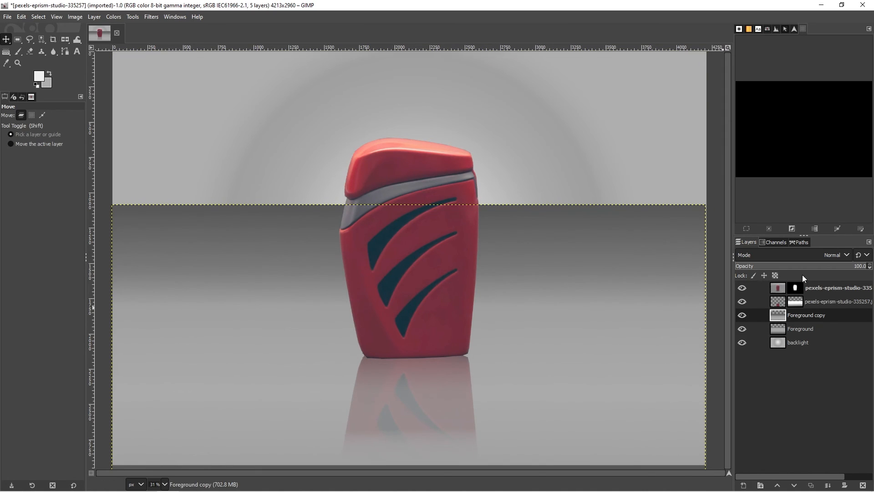
left_click(741, 316)
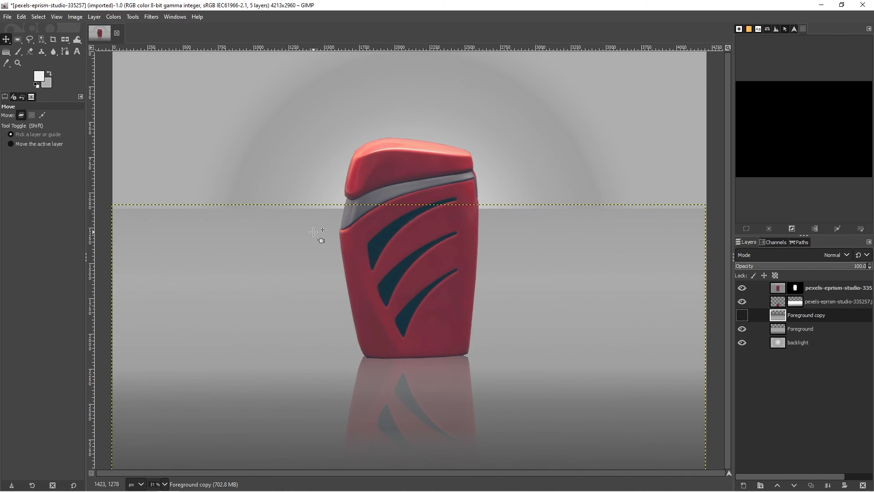
- Apply a Lens Blur to the Foreground layer with Foreground copy as the aux input, Linear mask enabled and a radius of 62.52
left_click(804, 329)
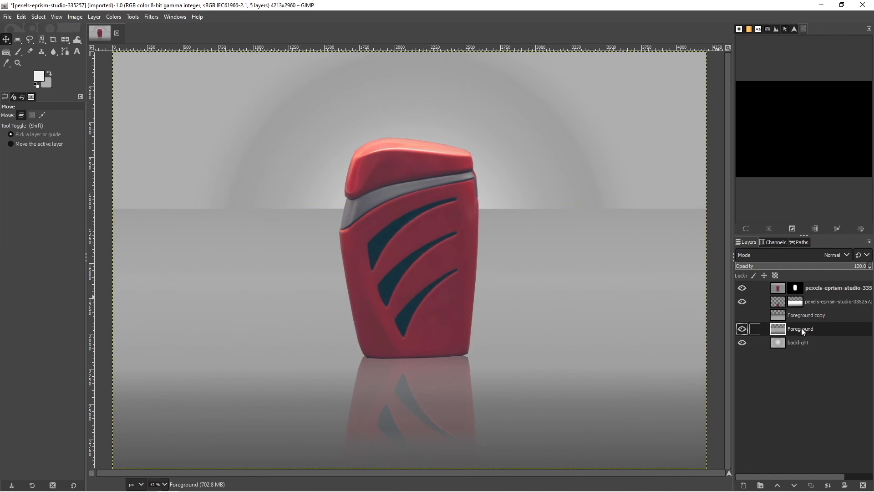
left_click(133, 17)
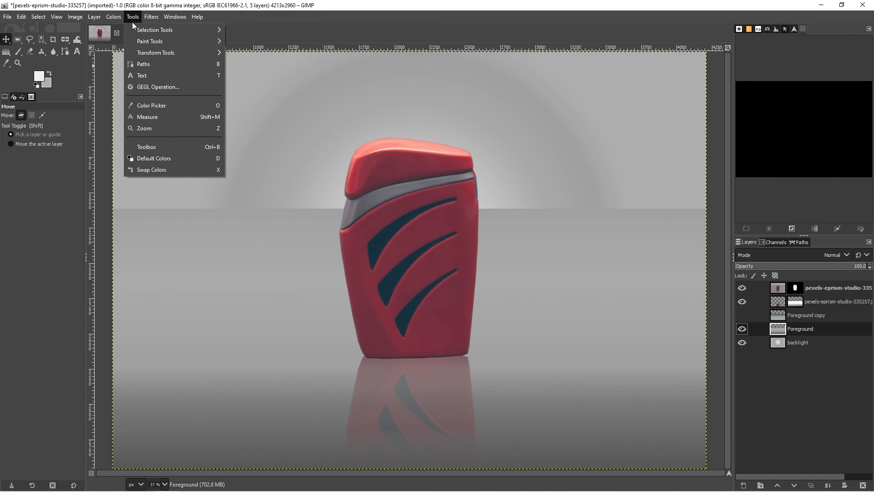
mouse_move(163, 17)
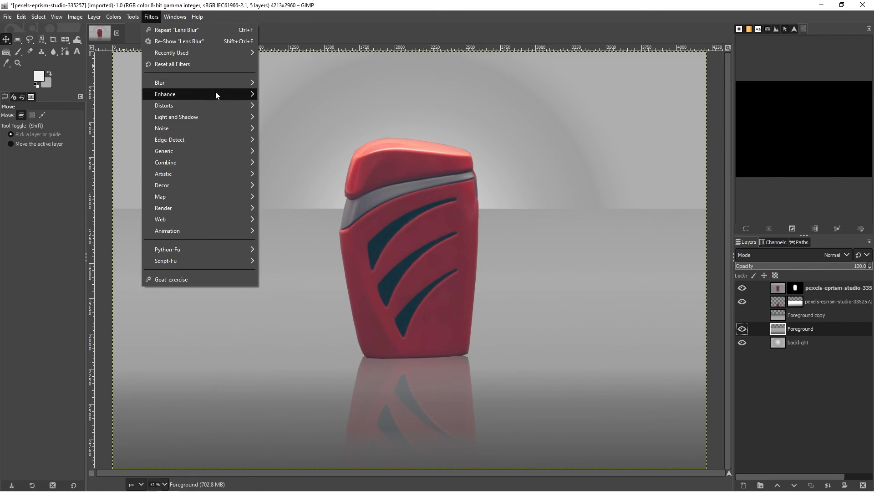
mouse_move(220, 83)
left_click(301, 106)
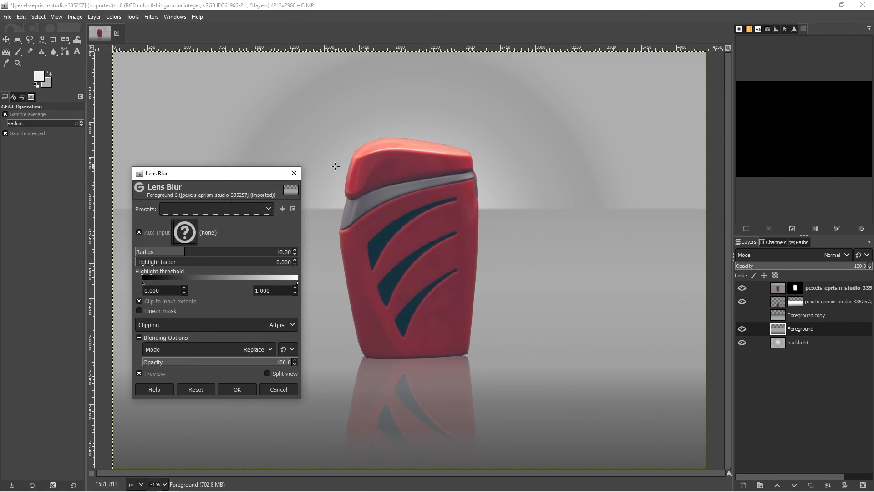
left_click(181, 233)
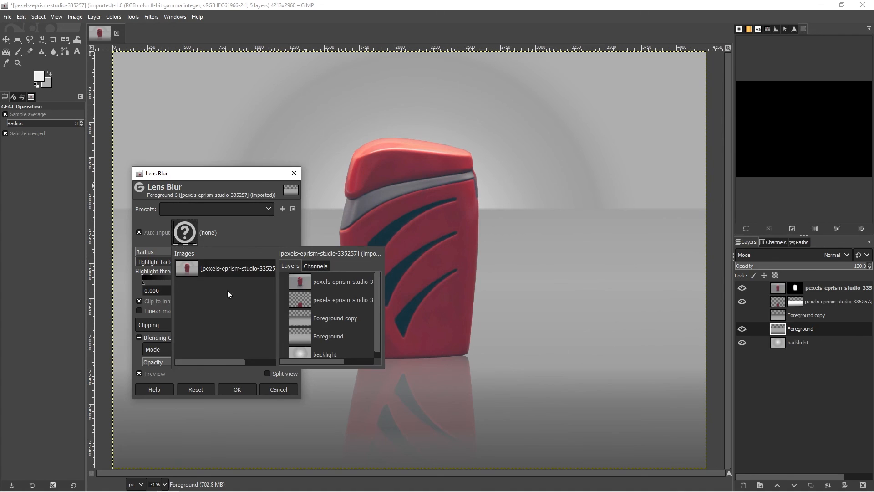
left_click(336, 318)
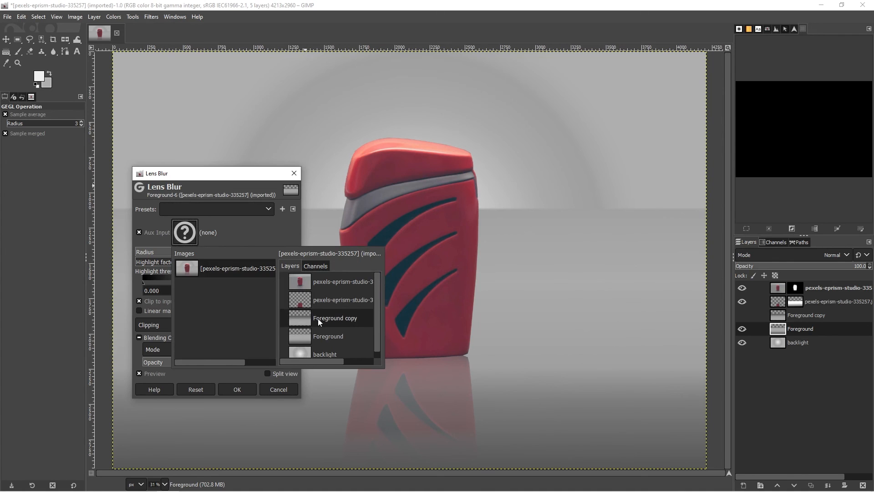
left_click(317, 319)
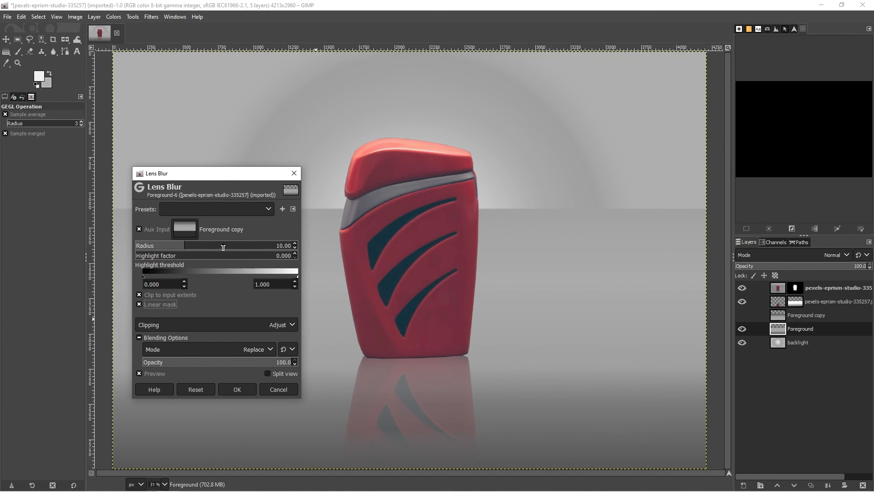
left_click_drag(186, 247, 259, 251)
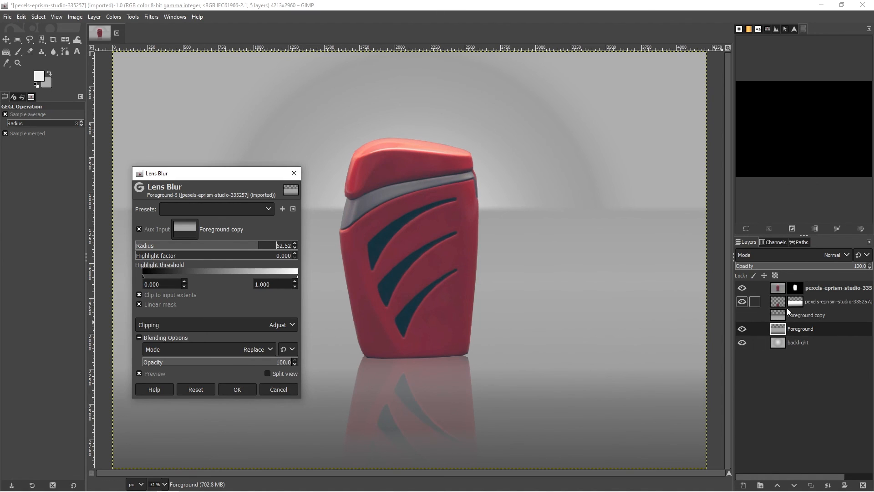
left_click(237, 389)
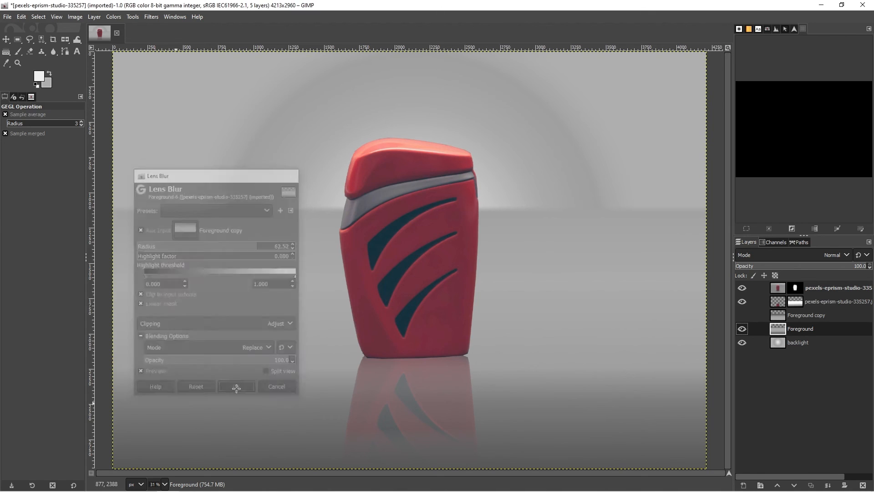